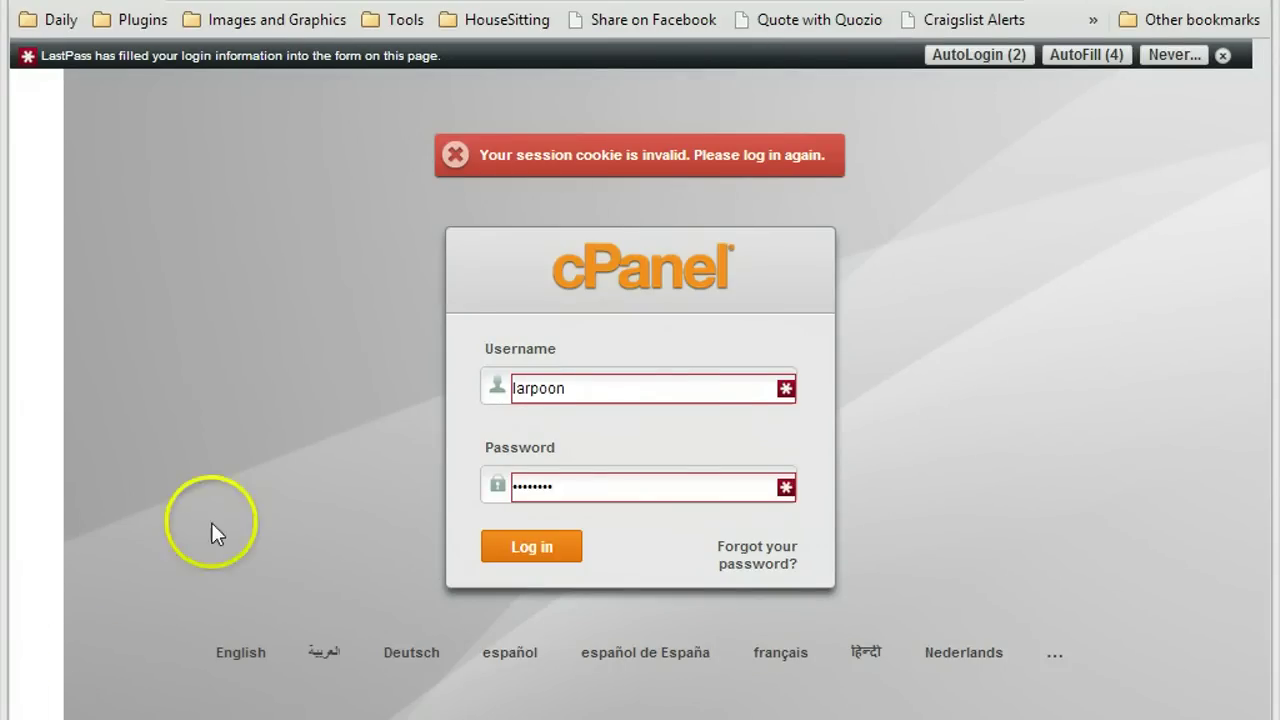
Log in to HostGator cPanel with the autofilled username and password.
click(533, 557)
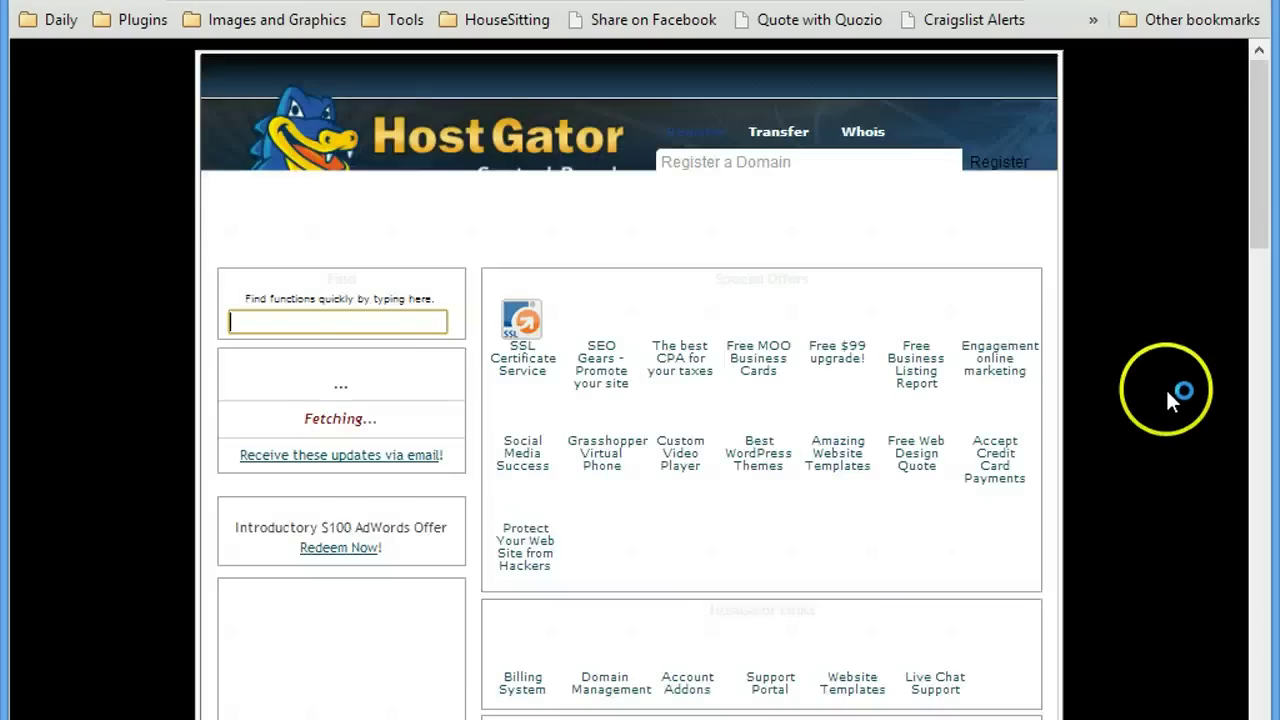
Open Email Accounts from the Mail section of the cPanel dashboard.
scroll(1168, 396, down, 2)
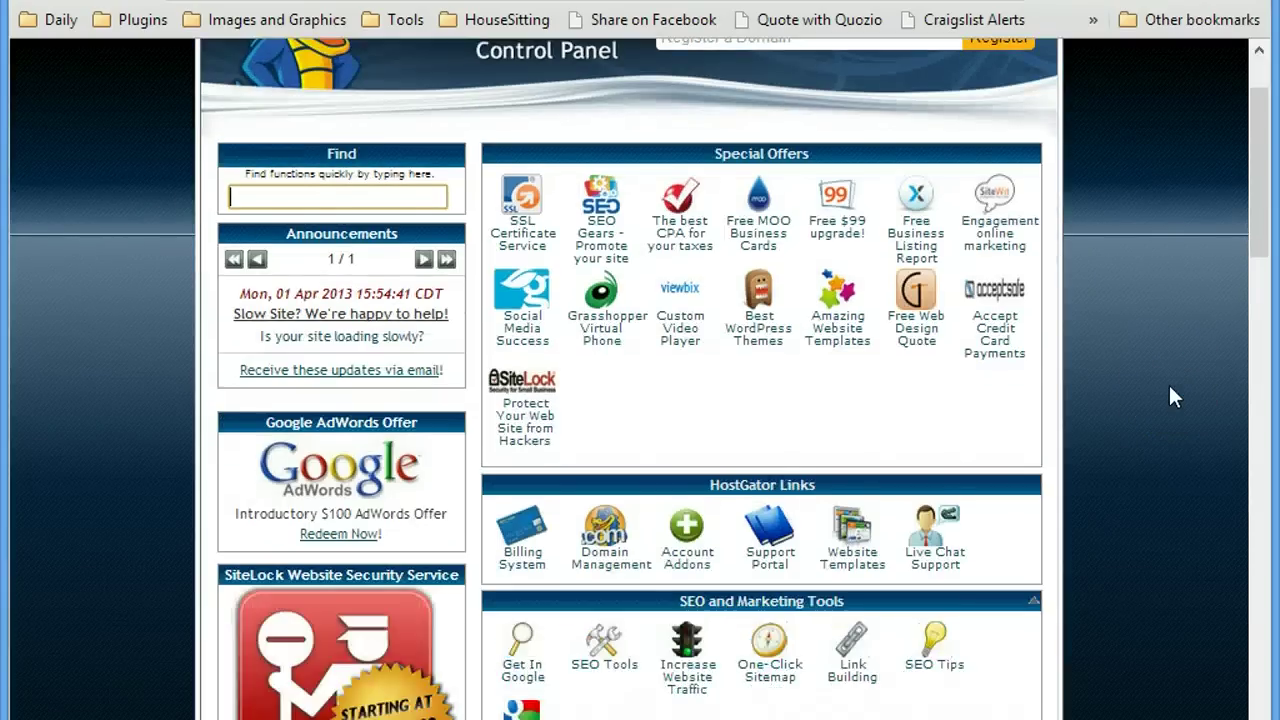
scroll(1172, 396, down, 4)
scroll(1169, 385, down, 6)
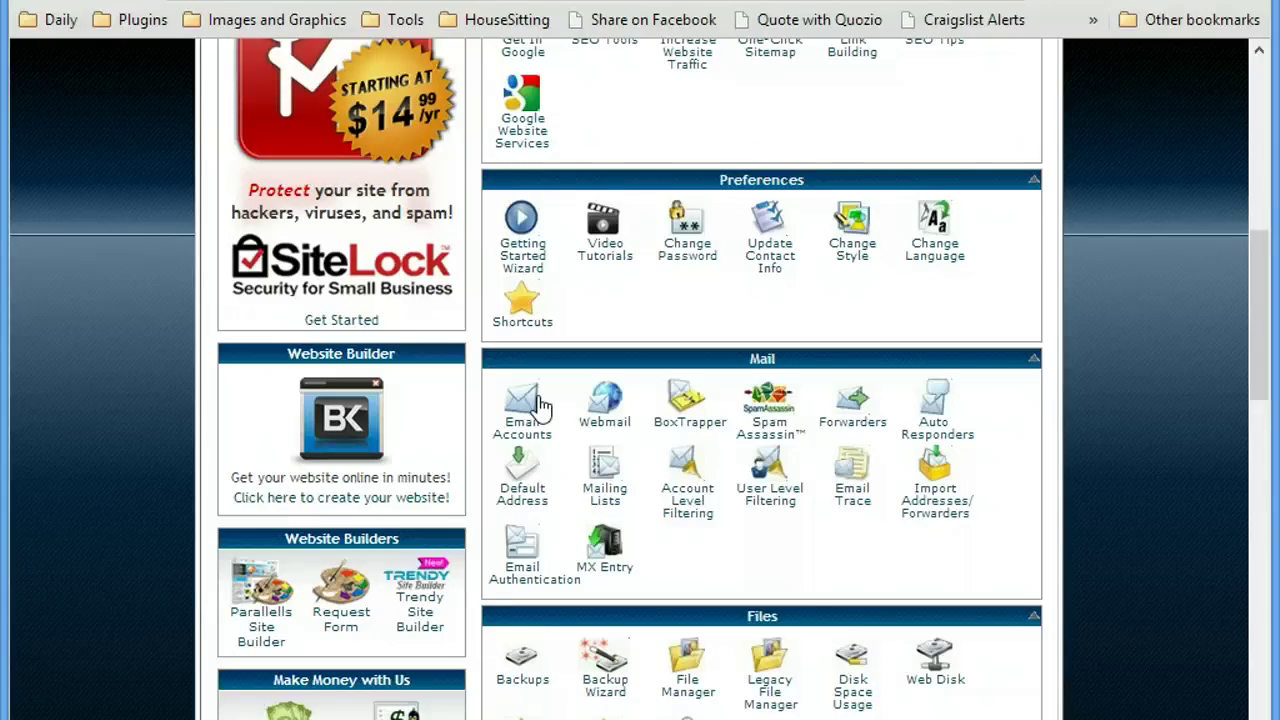
click(697, 505)
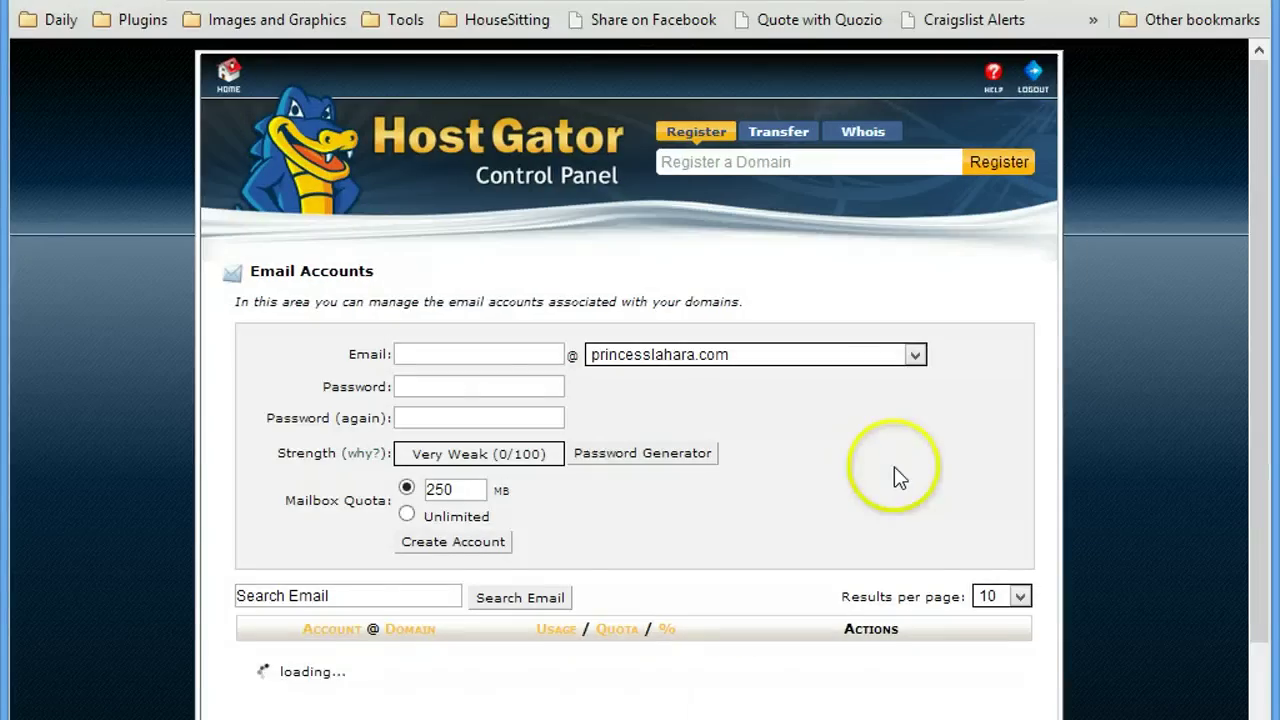
click(760, 355)
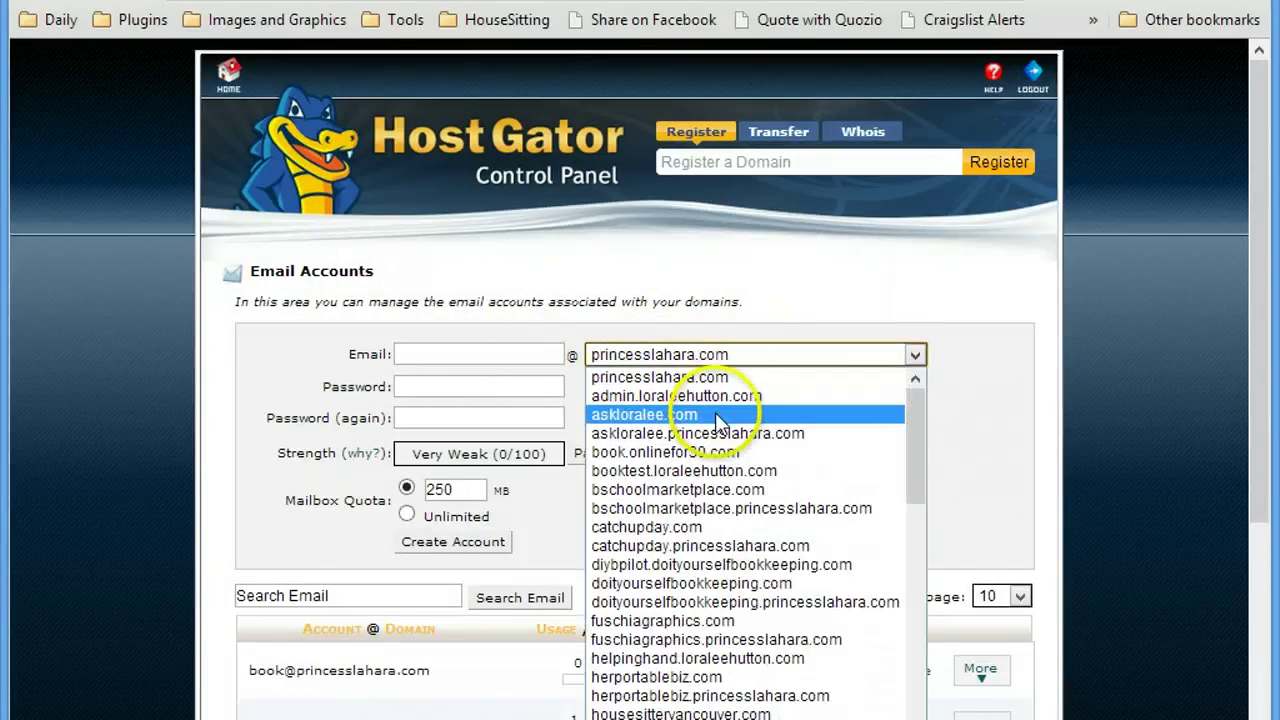
click(640, 413)
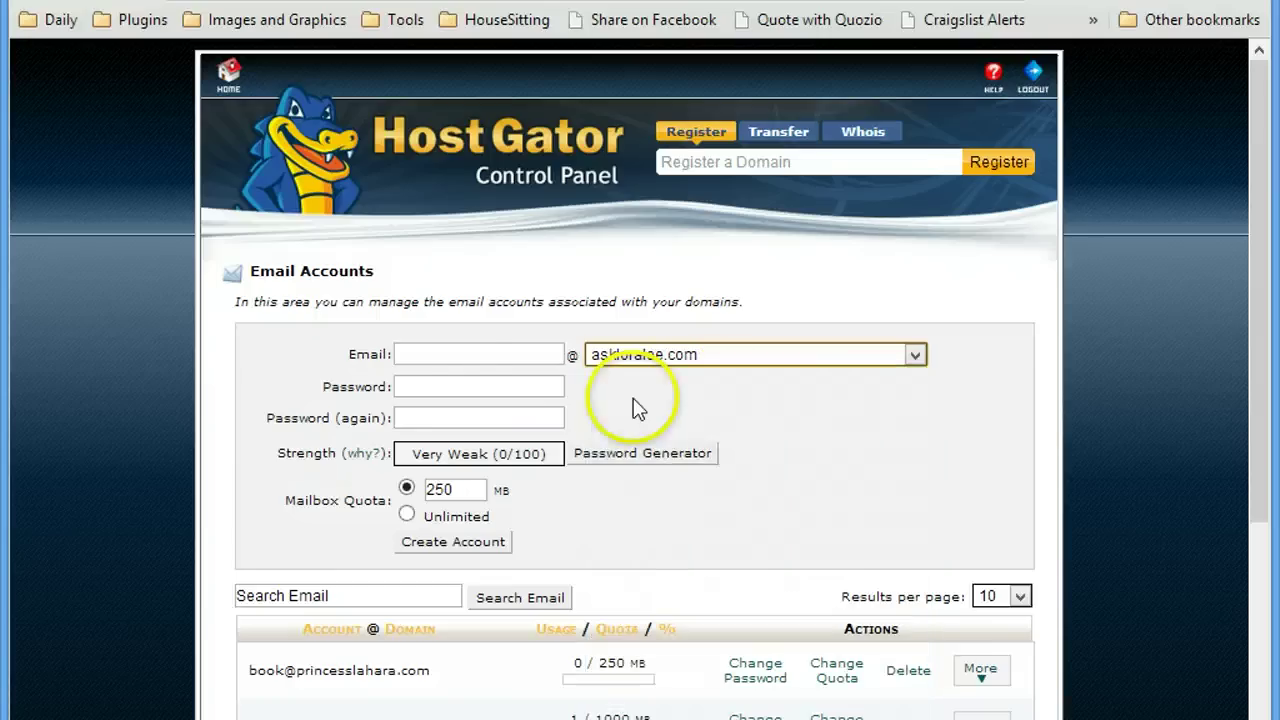
click(450, 352)
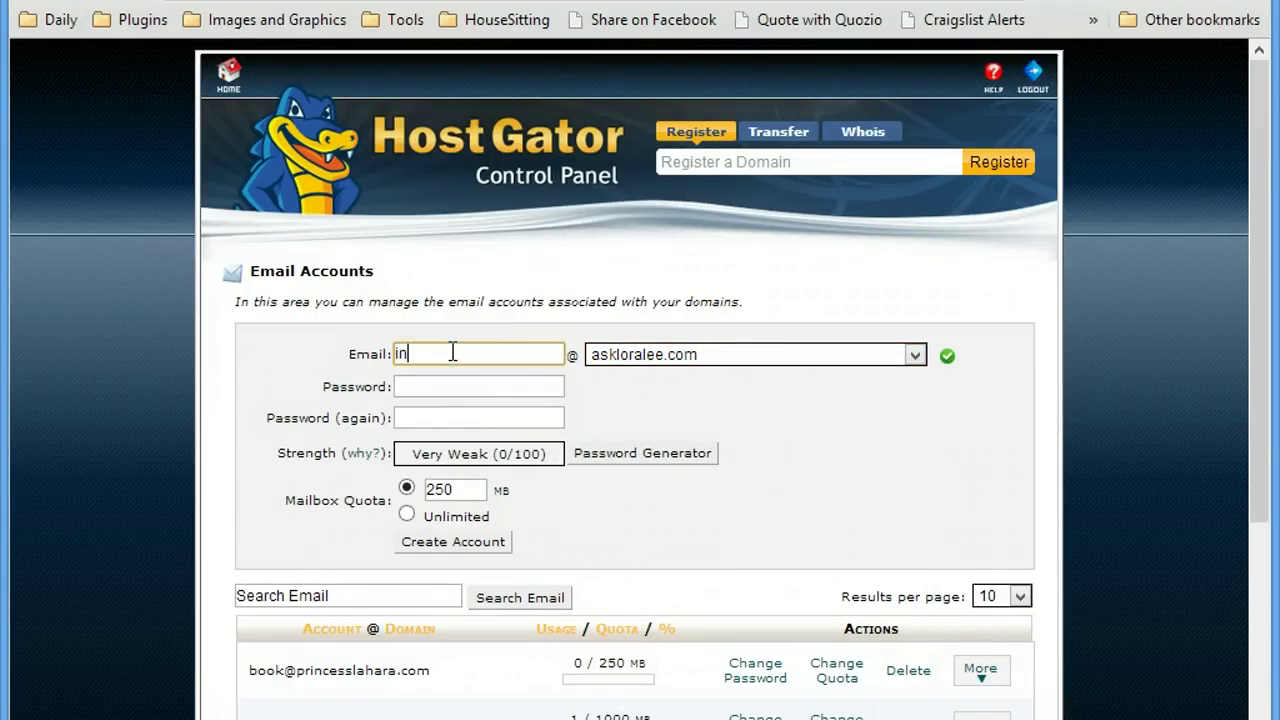
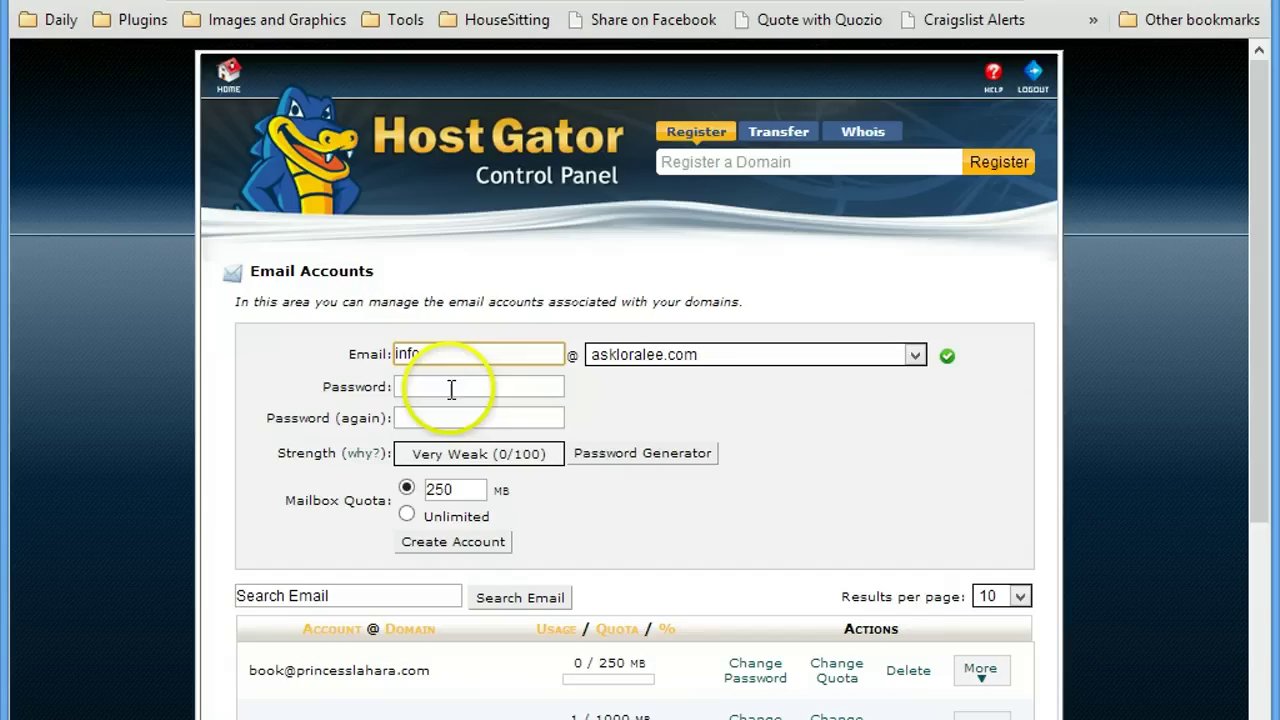
Enter and confirm the mailbox password, and set the quota to Unlimited.
click(451, 388)
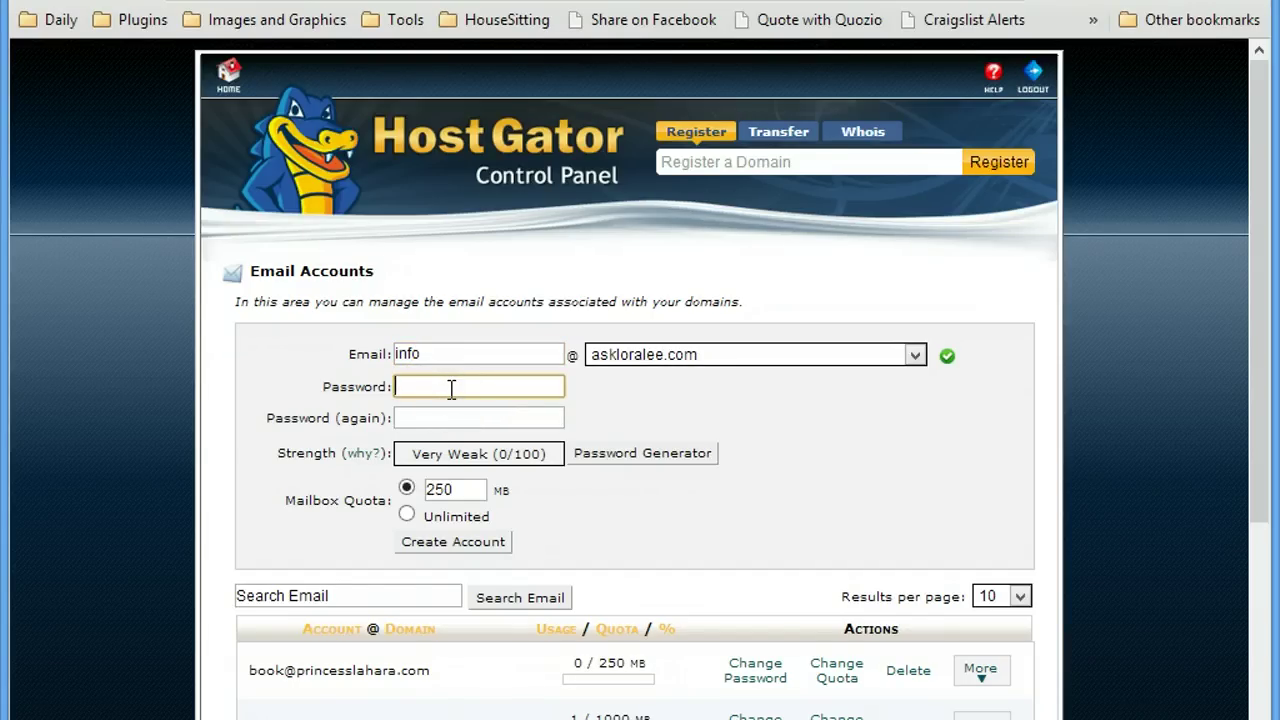
text(********)
key(Tab)
text(******)
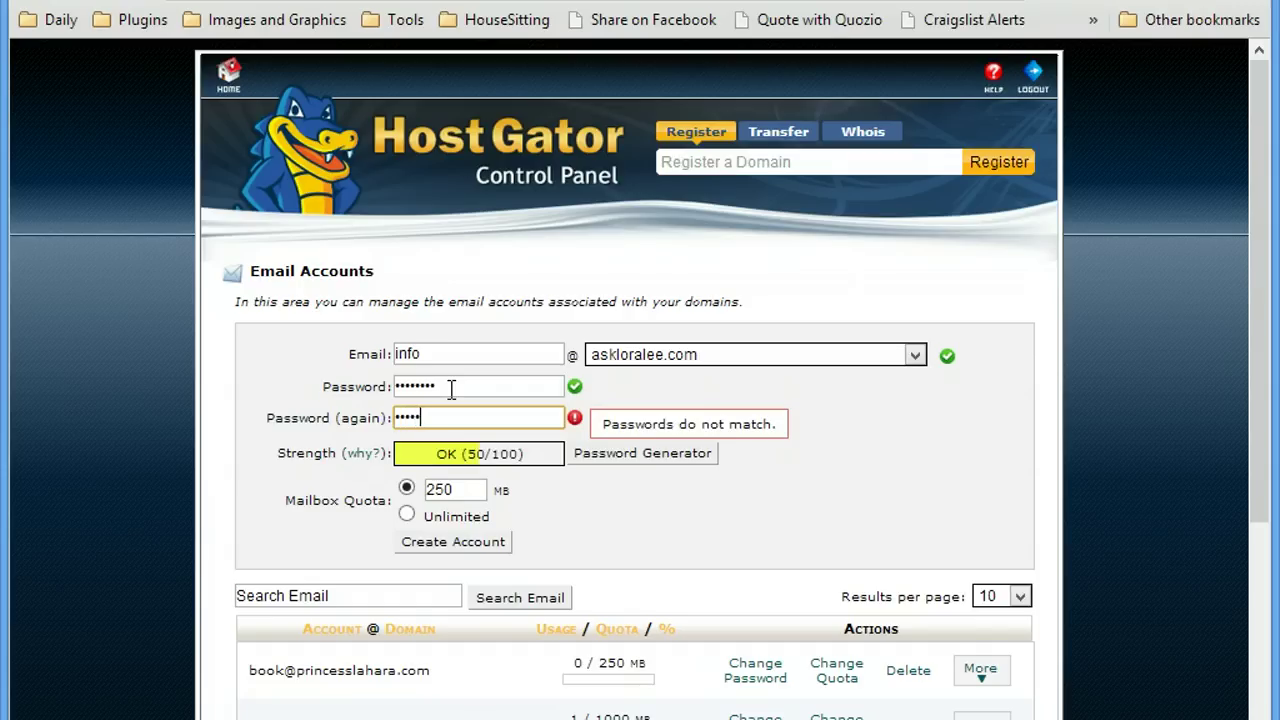
key(BackSpace)
key(BackSpace)
key(BackSpace)
key(BackSpace)
key(BackSpace)
key(BackSpace)
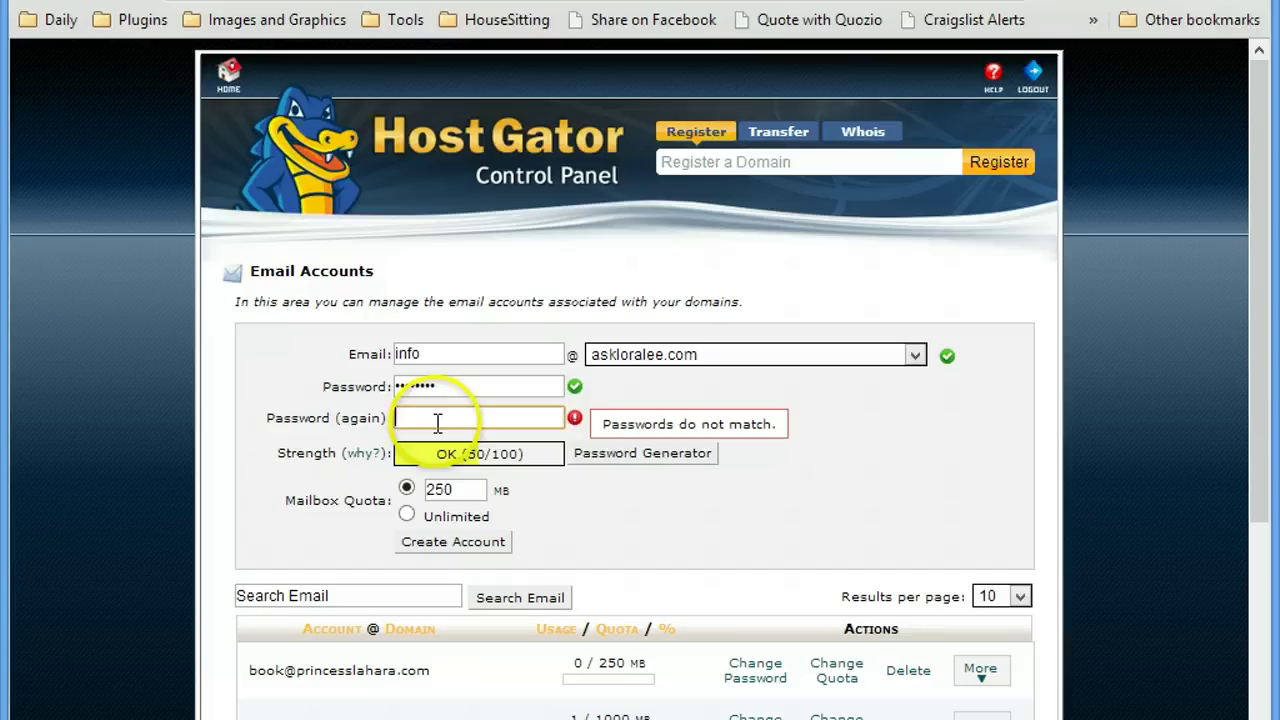
text(********)
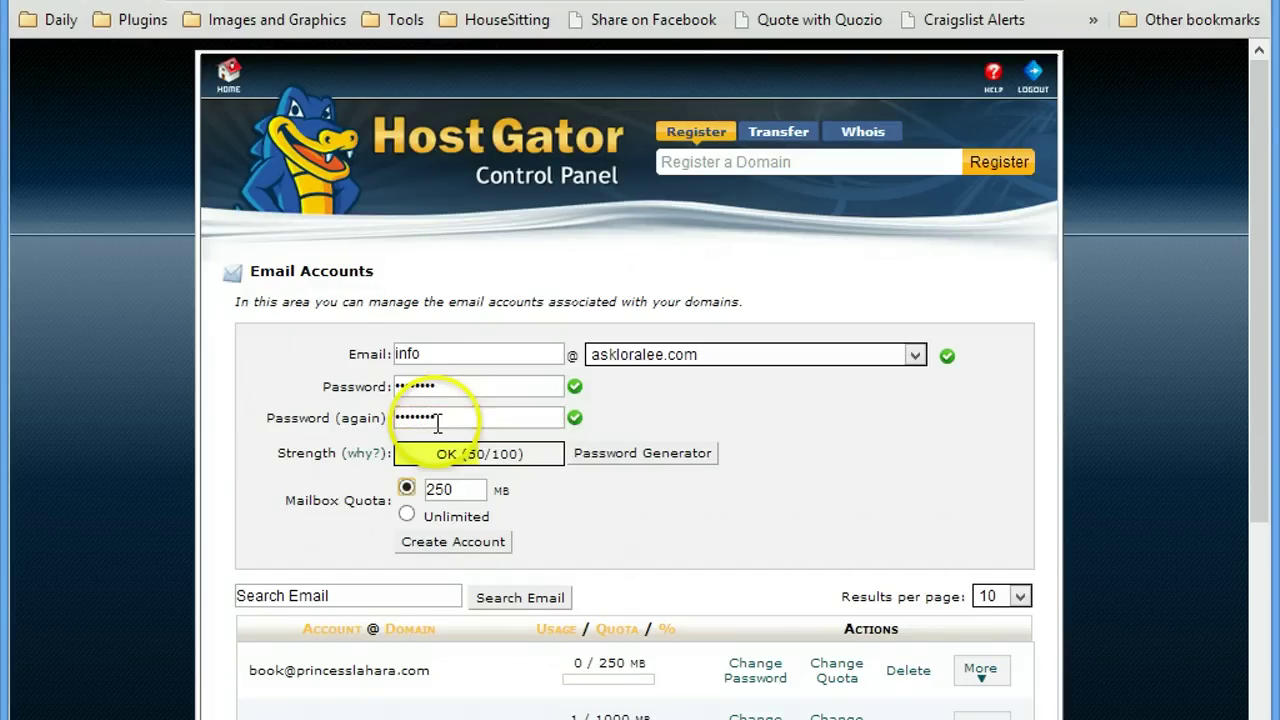
click(407, 515)
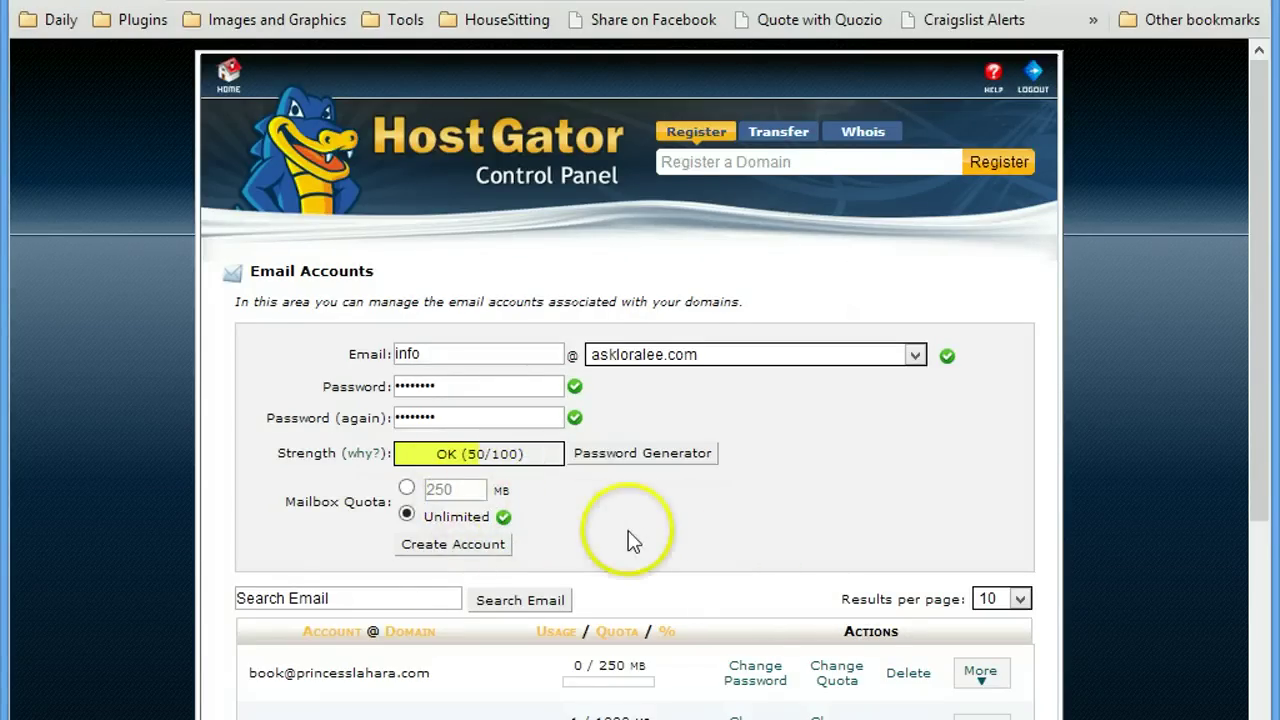
scroll(628, 535, down, 3)
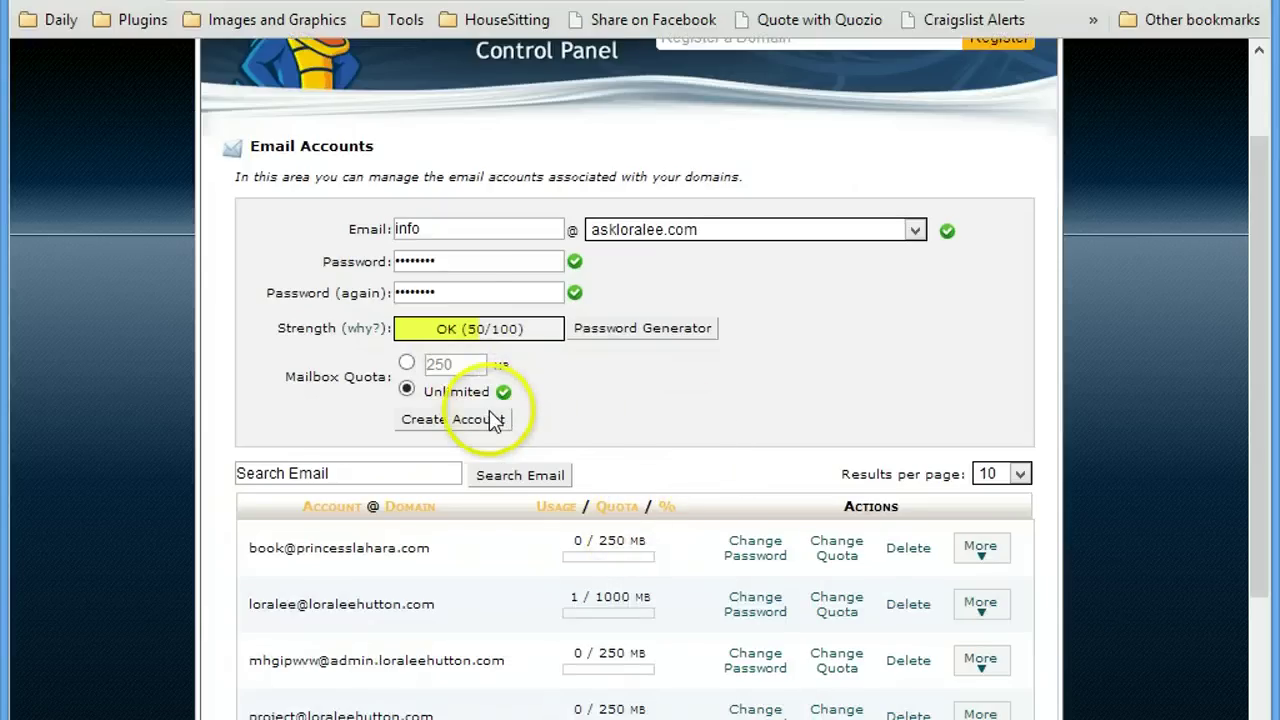
click(462, 426)
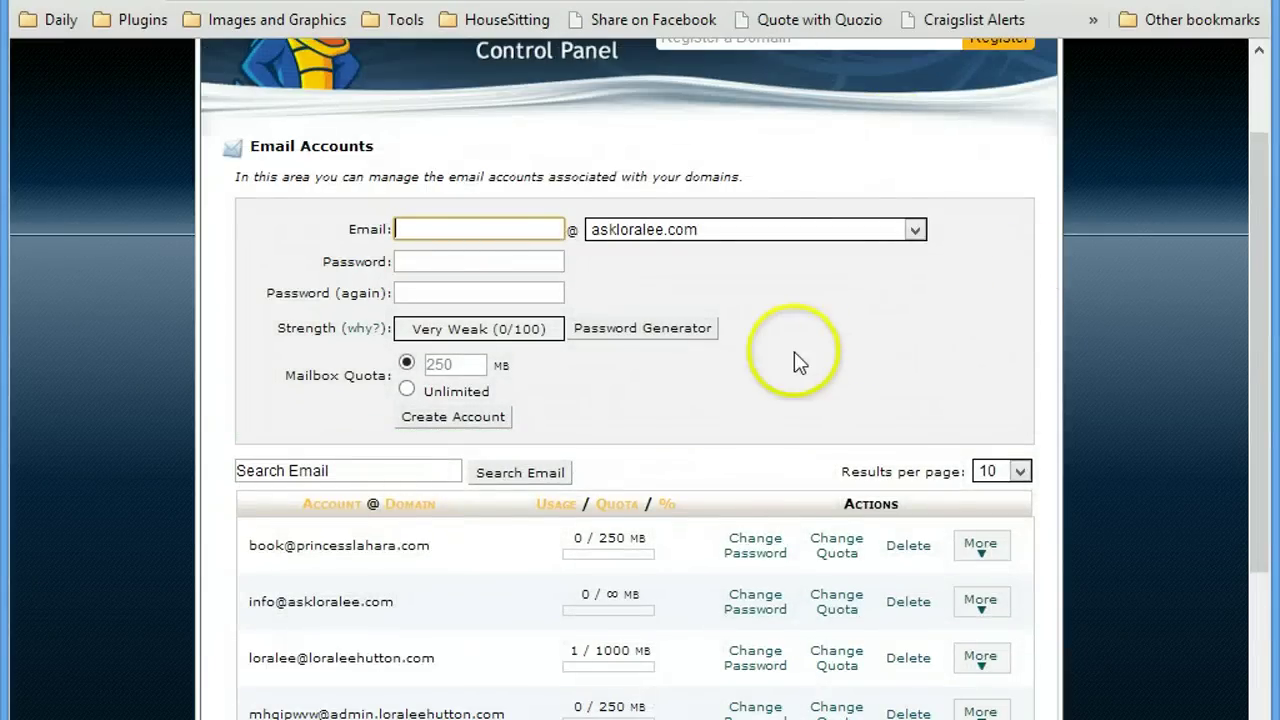
scroll(794, 355, down, 3)
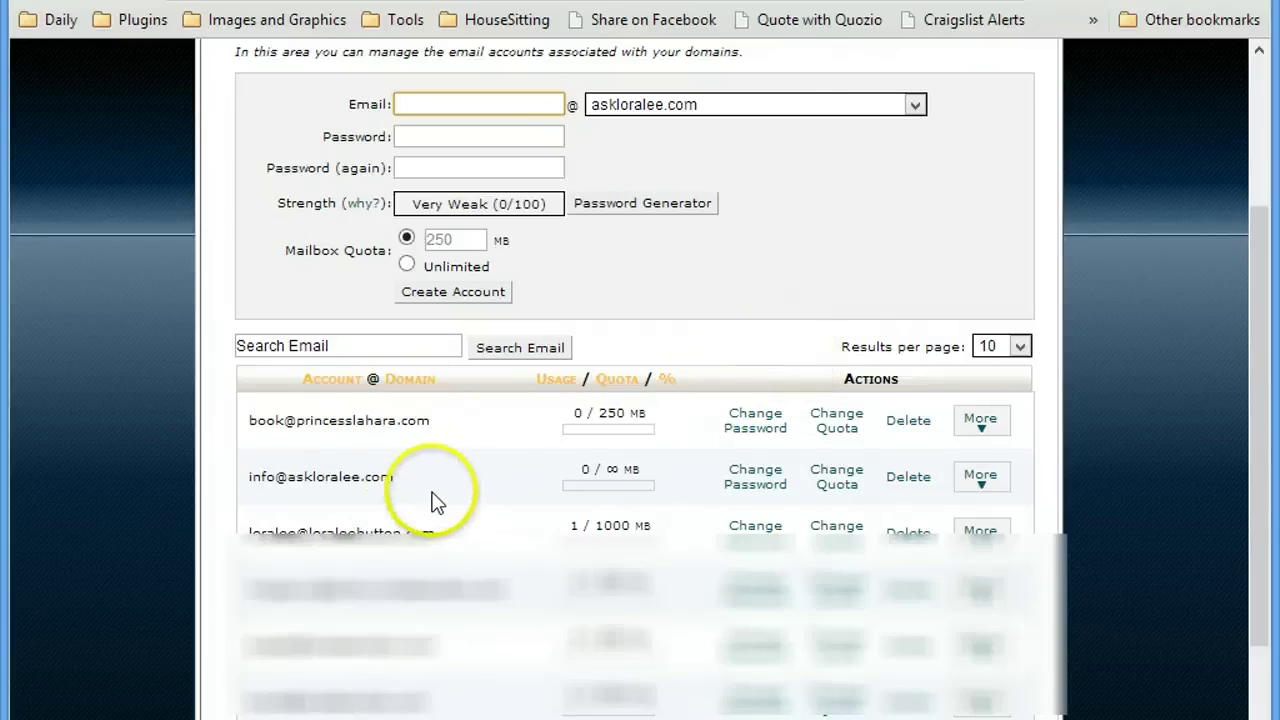
scroll(434, 503, down, 3)
click(985, 360)
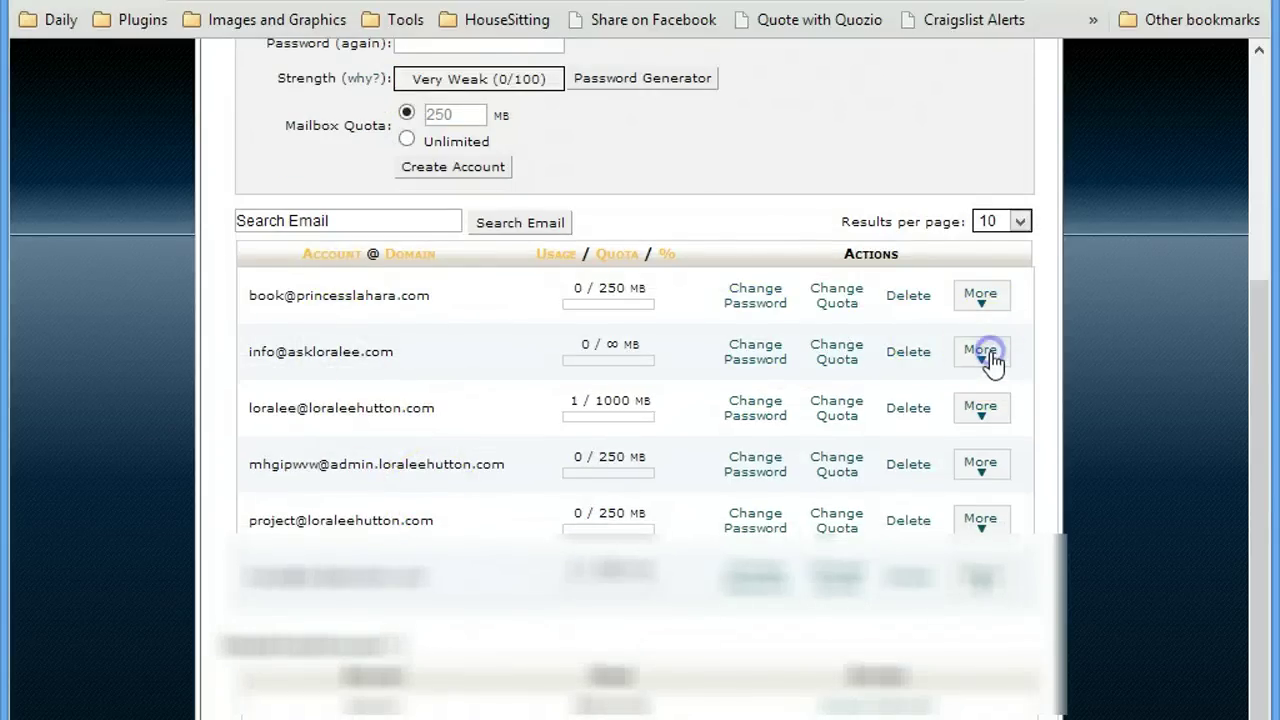
click(1025, 410)
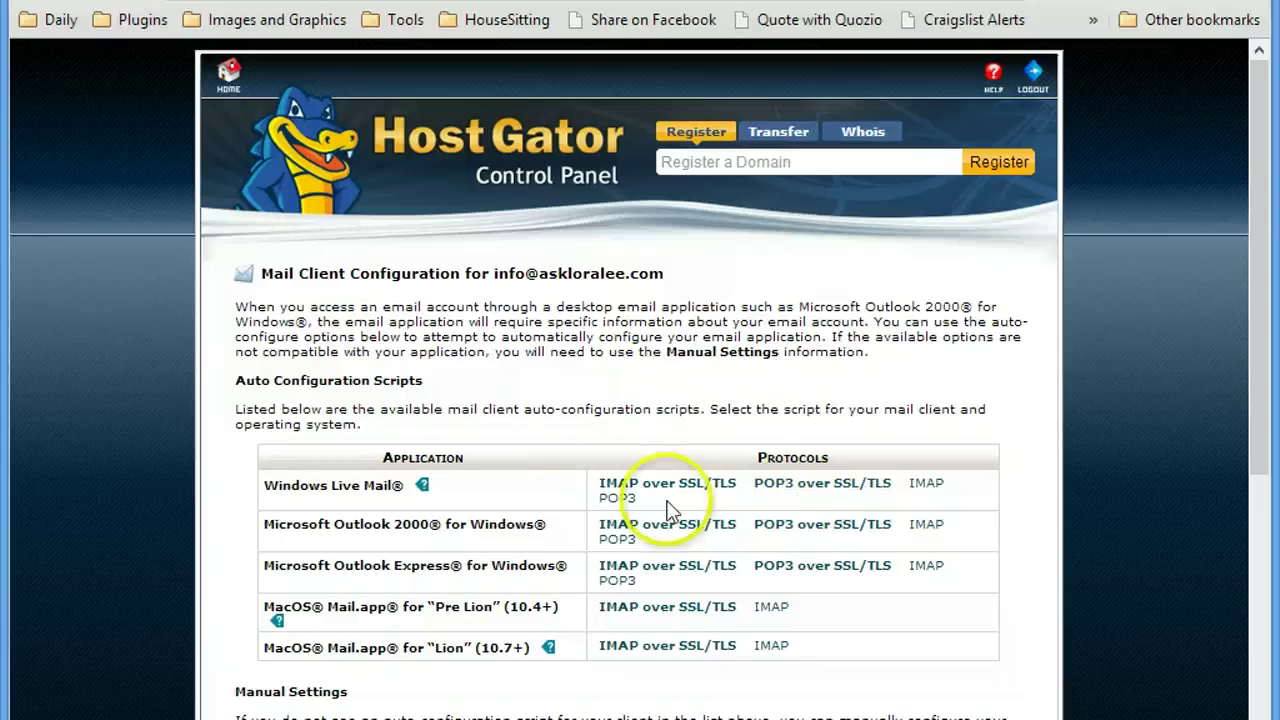
scroll(735, 528, down, 1)
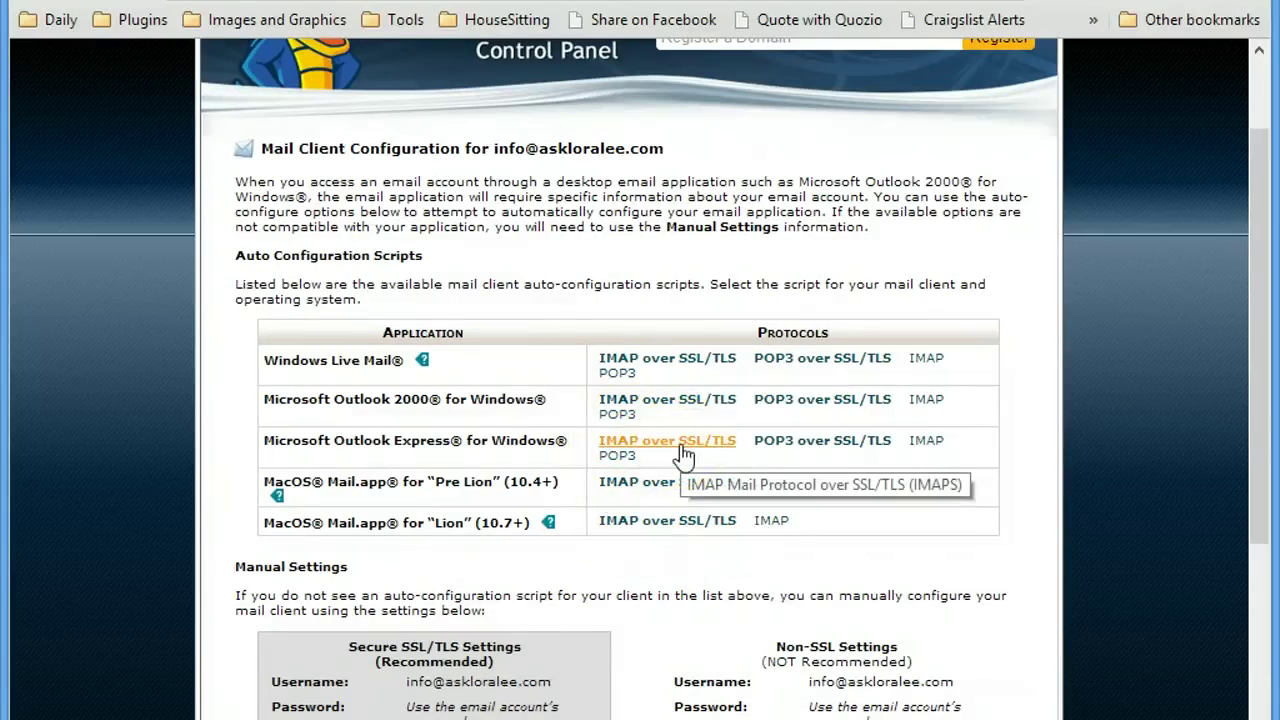
click(676, 405)
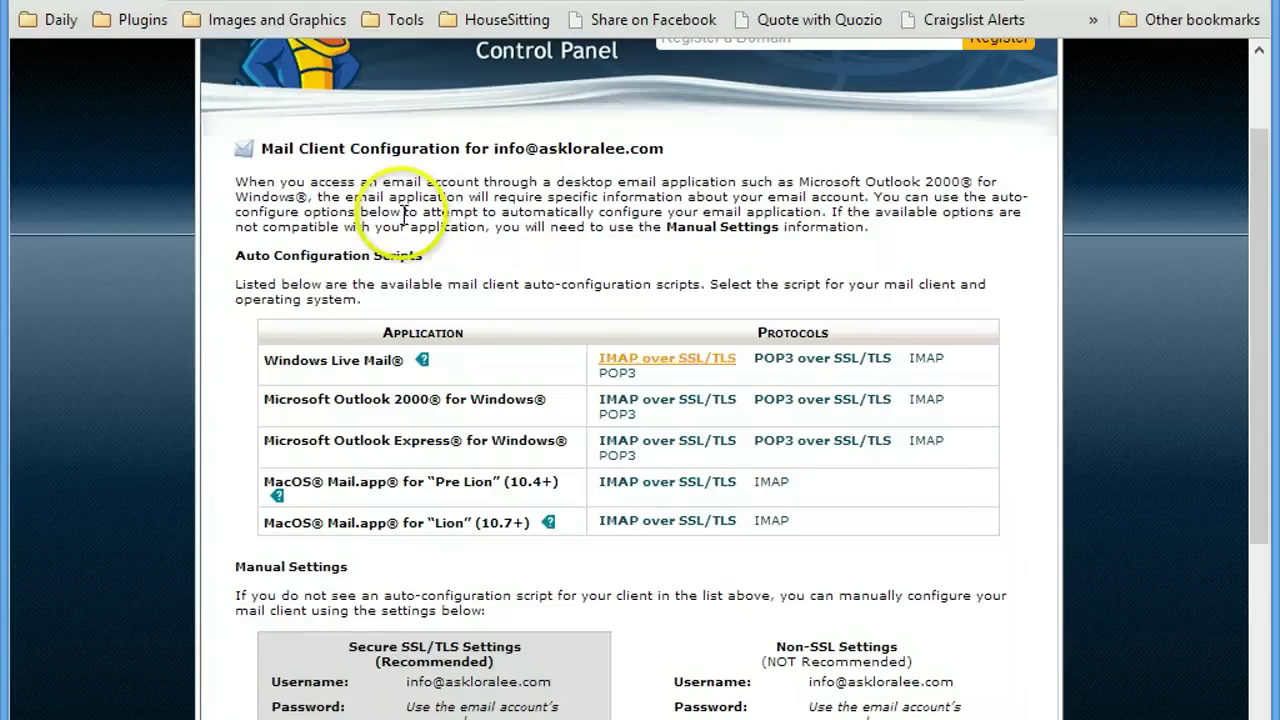
In Gmail, open Settings and go to the Accounts section.
click(139, 4)
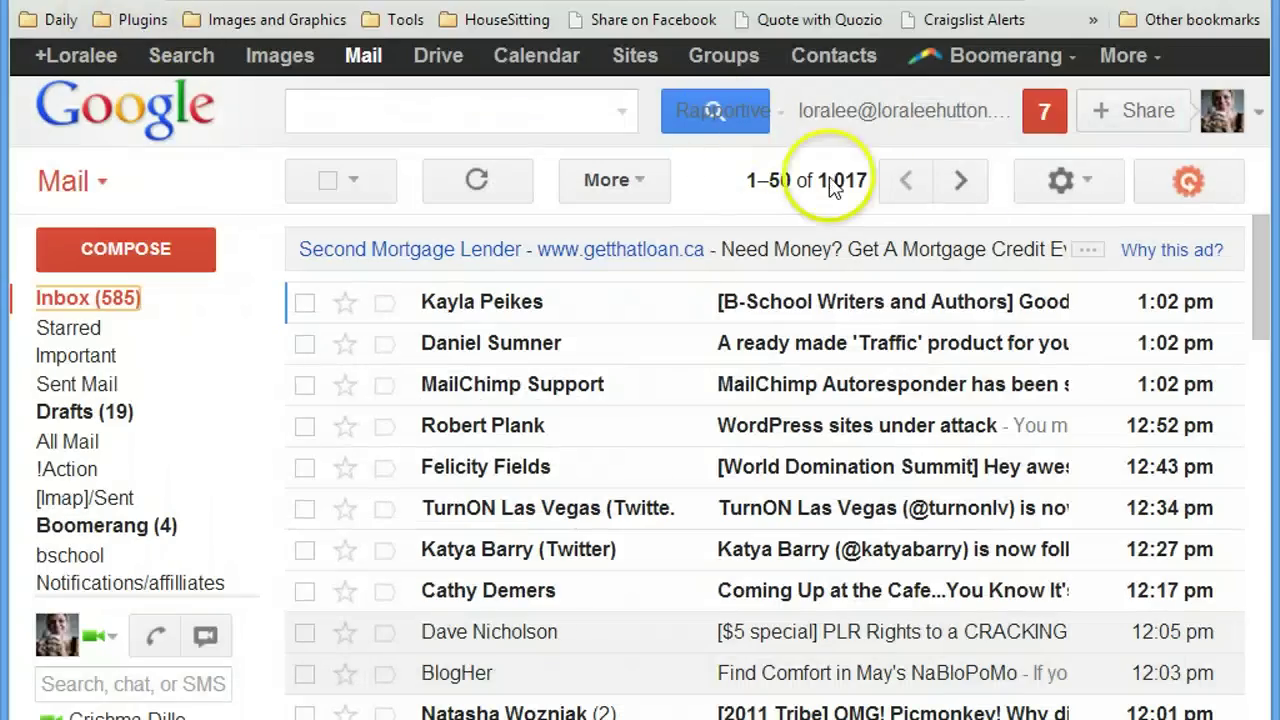
click(1058, 181)
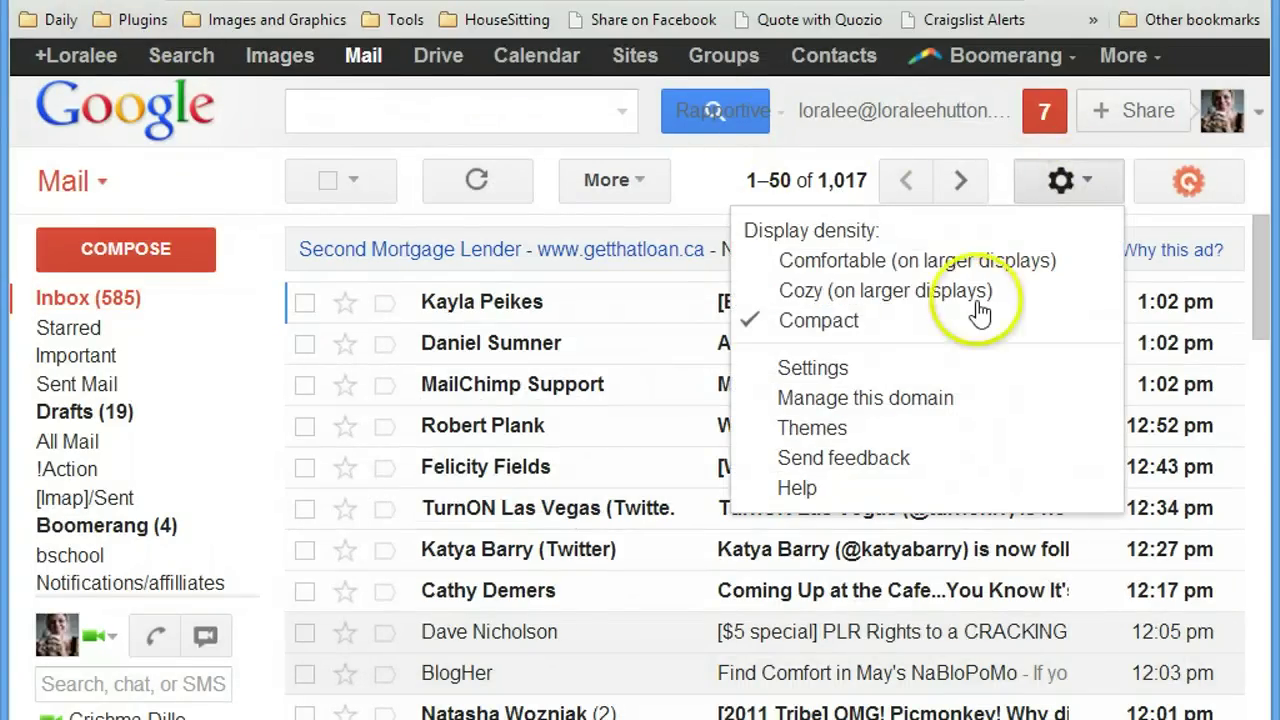
click(813, 368)
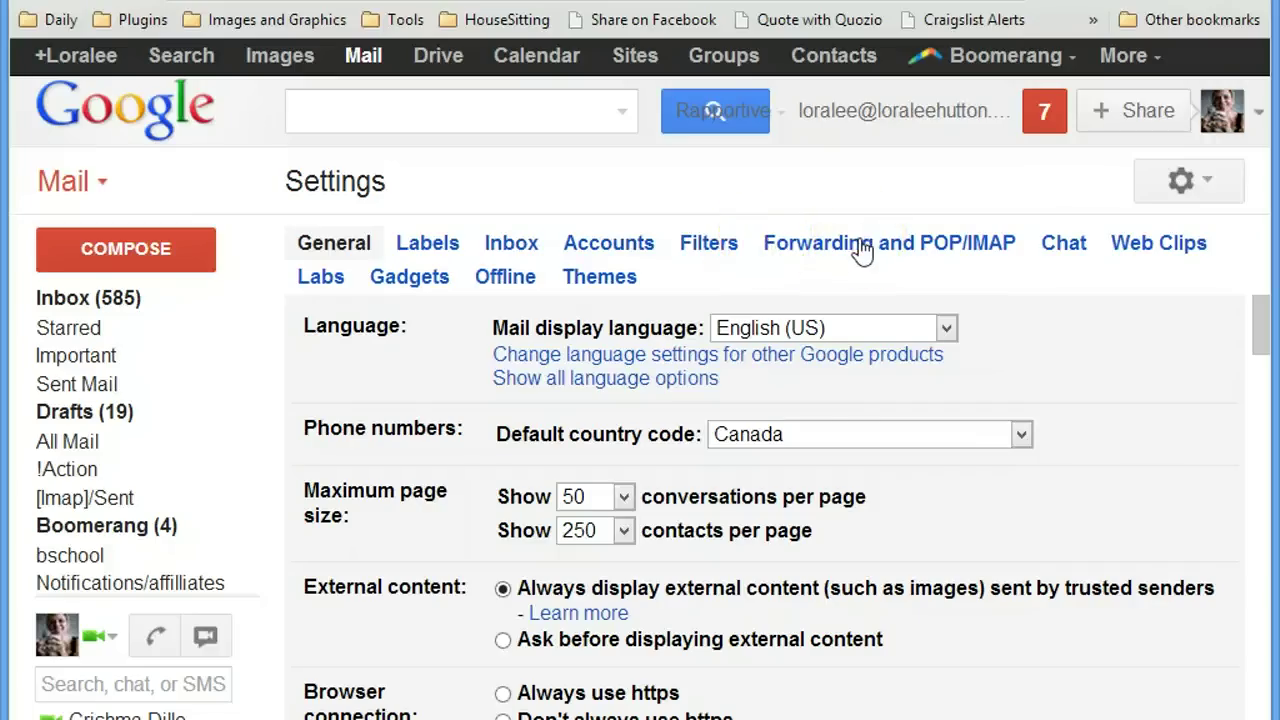
click(816, 245)
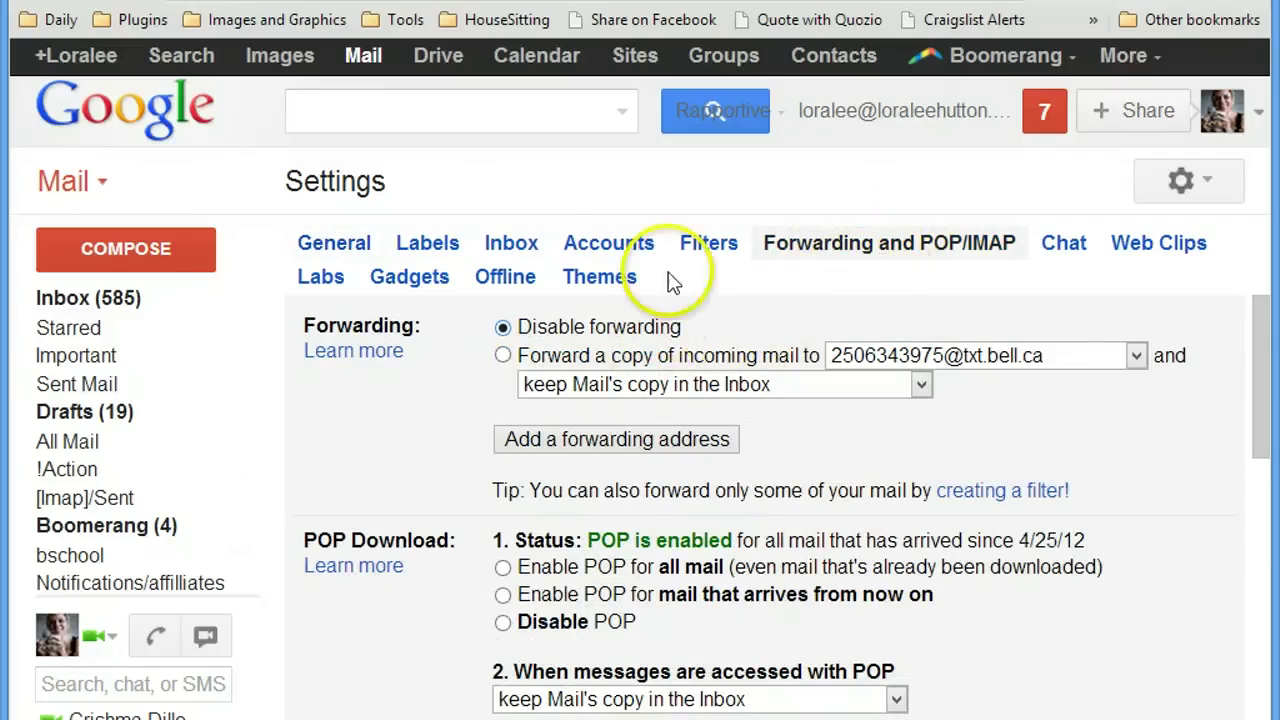
click(618, 252)
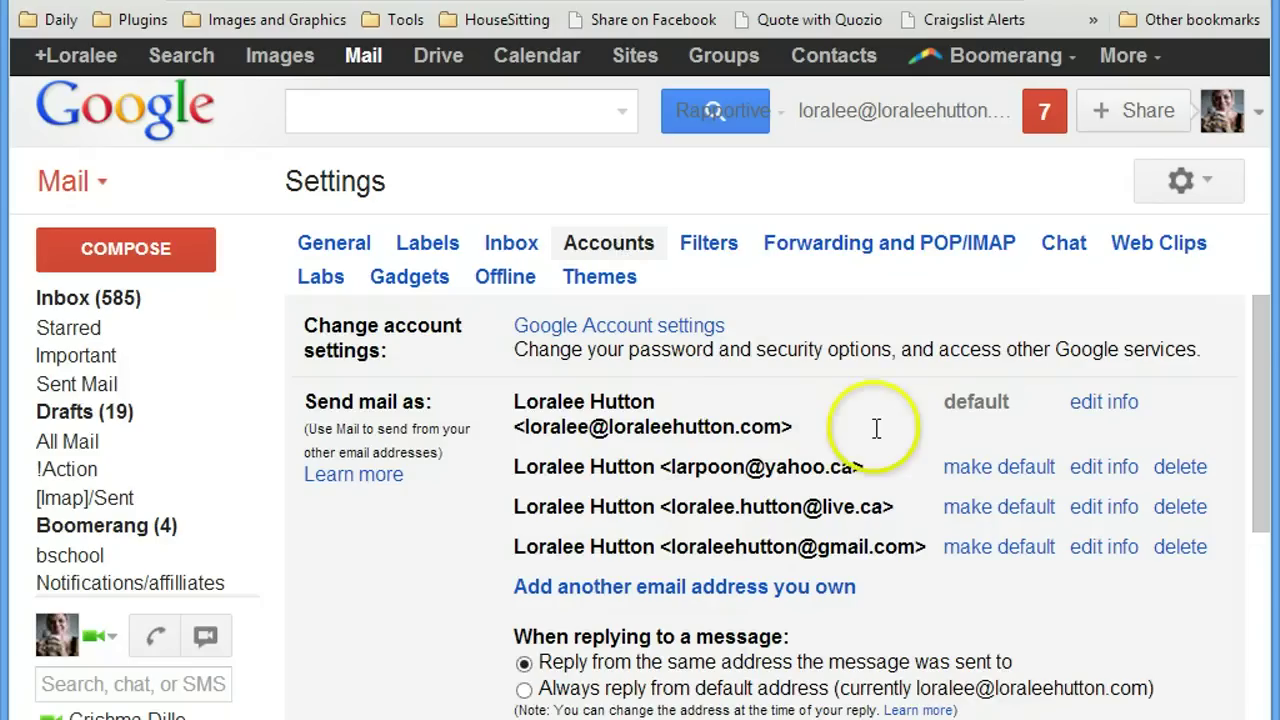
scroll(826, 491, down, 1)
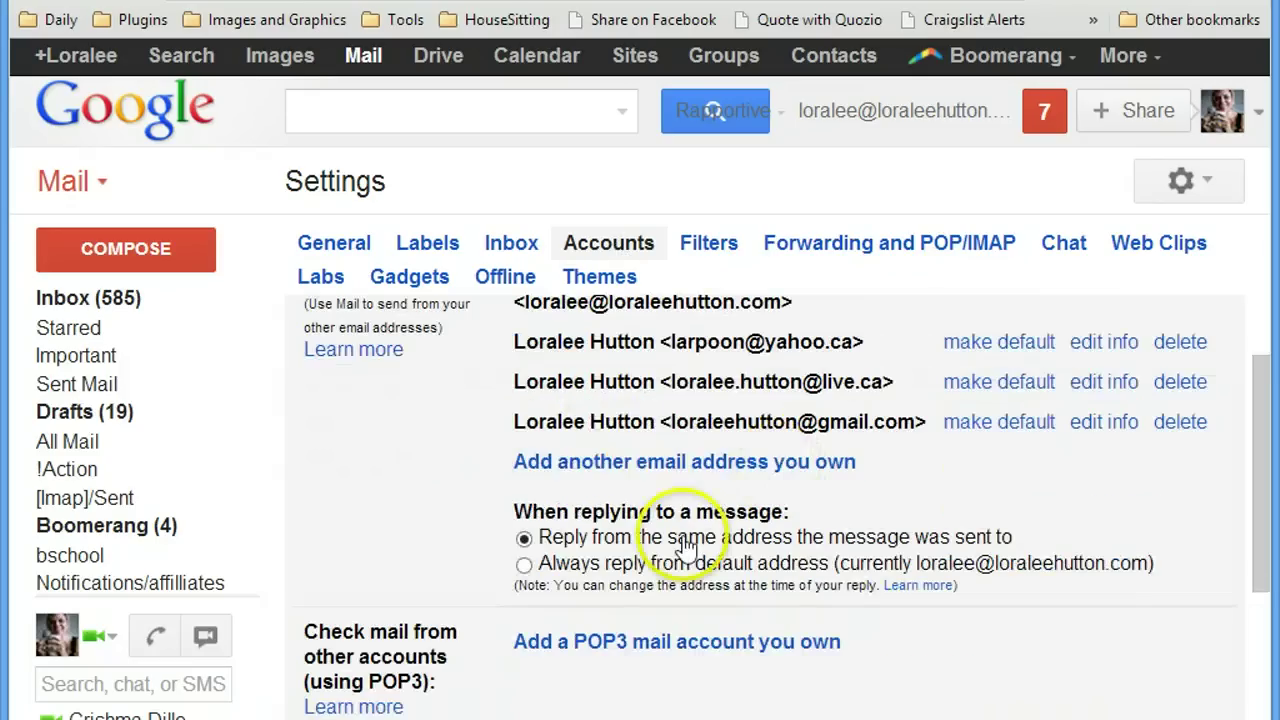
click(616, 463)
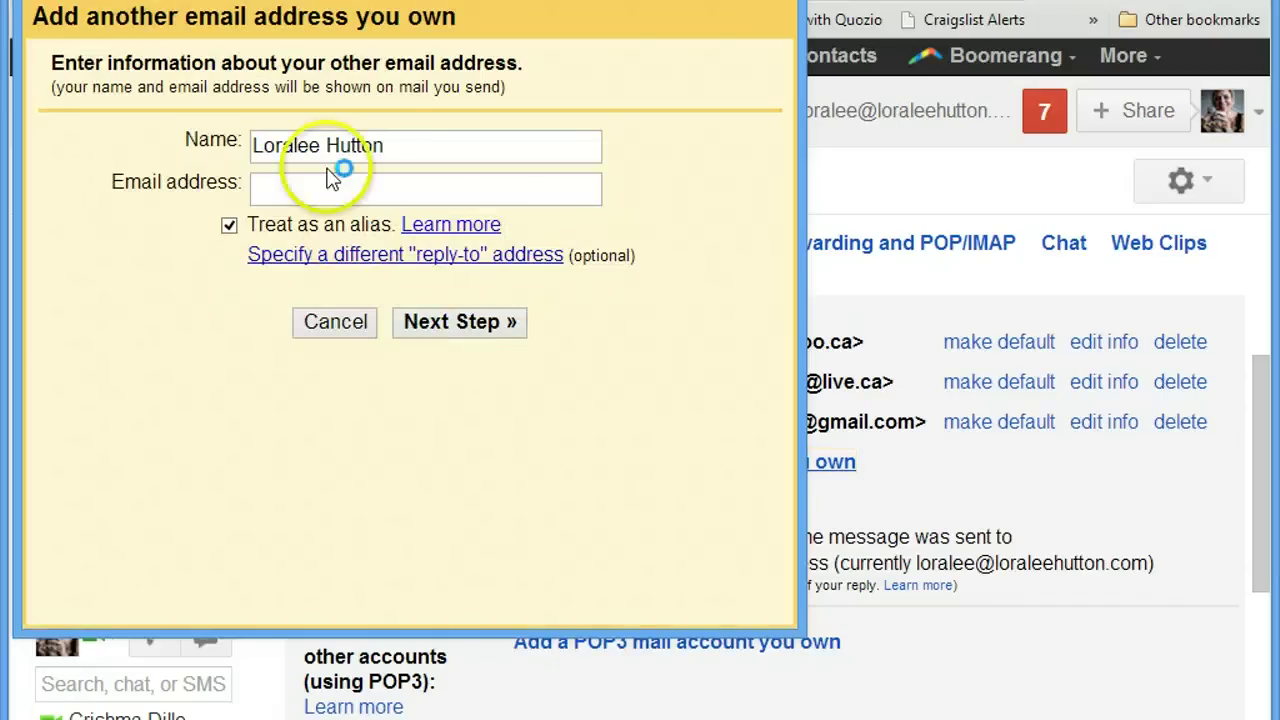
click(386, 148)
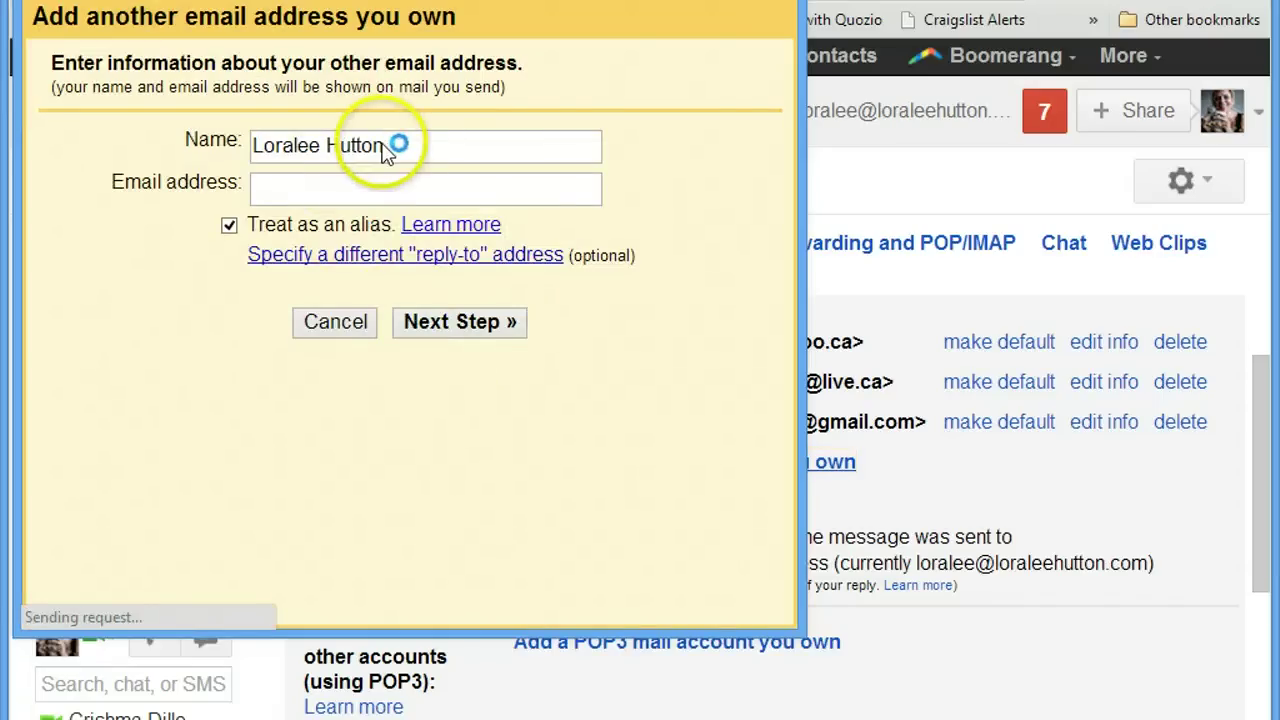
click(275, 191)
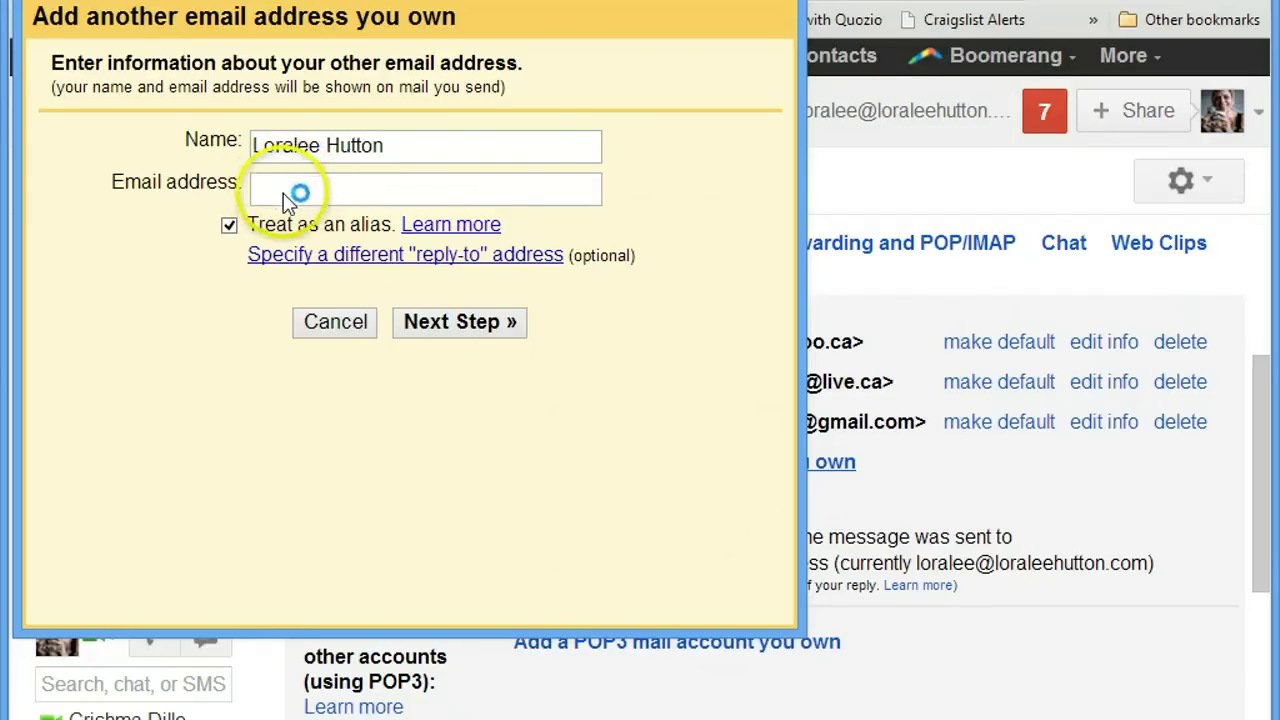
click(322, 188)
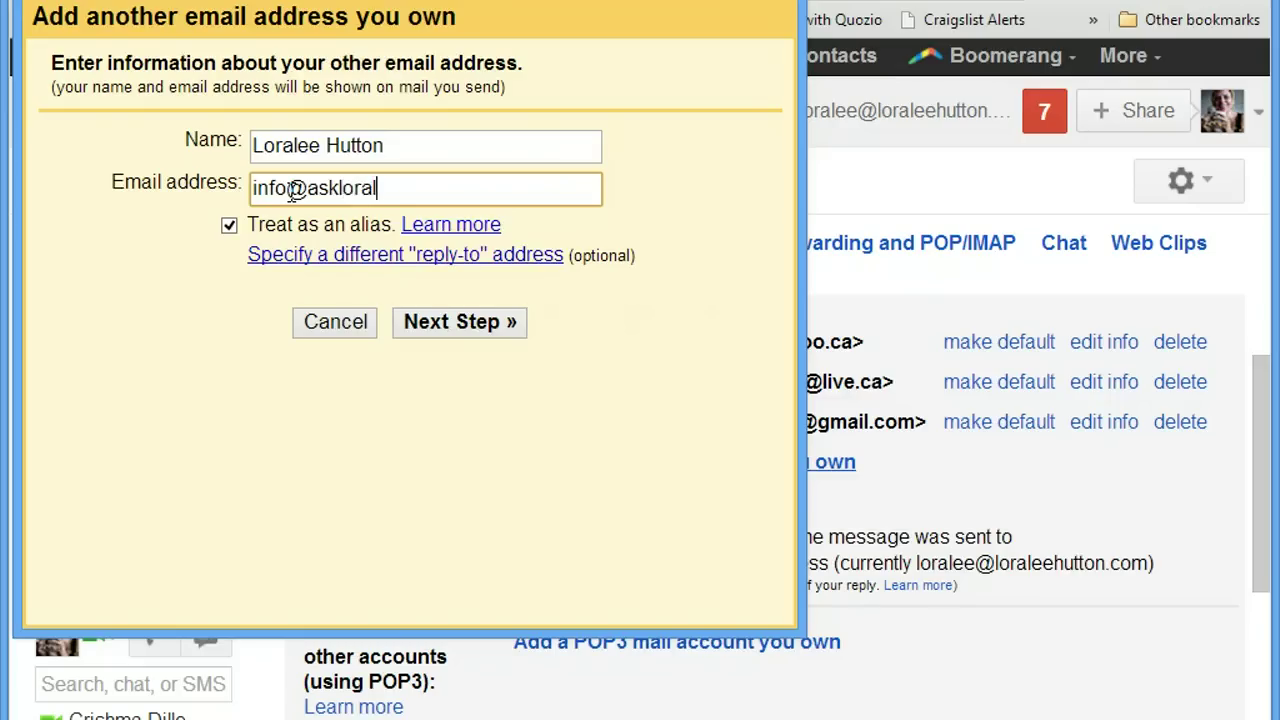
text(com)
key(Tab)
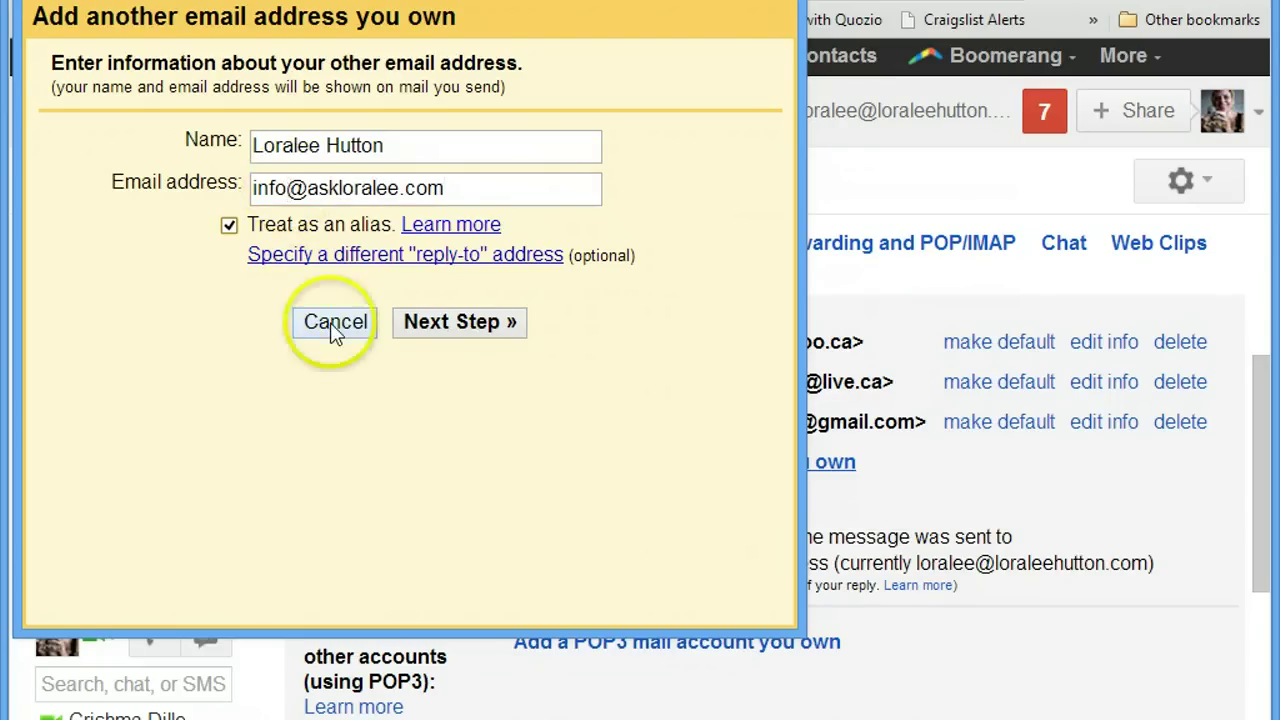
click(490, 328)
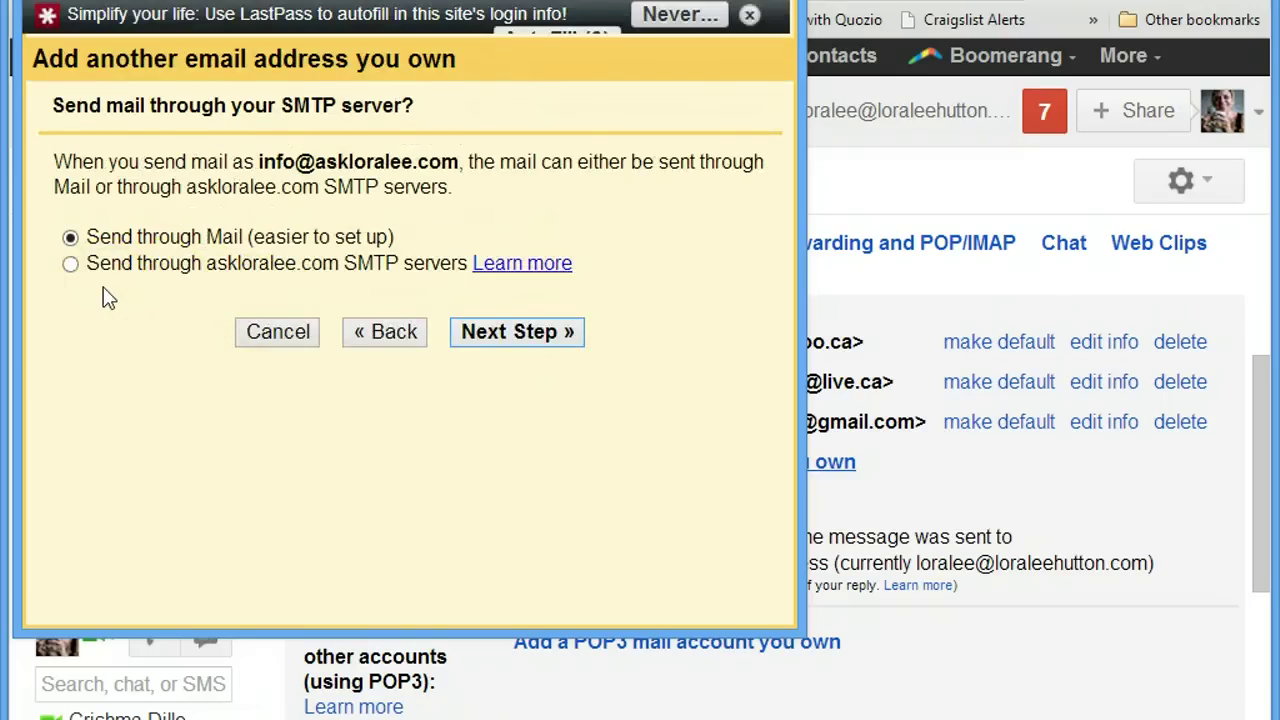
click(546, 340)
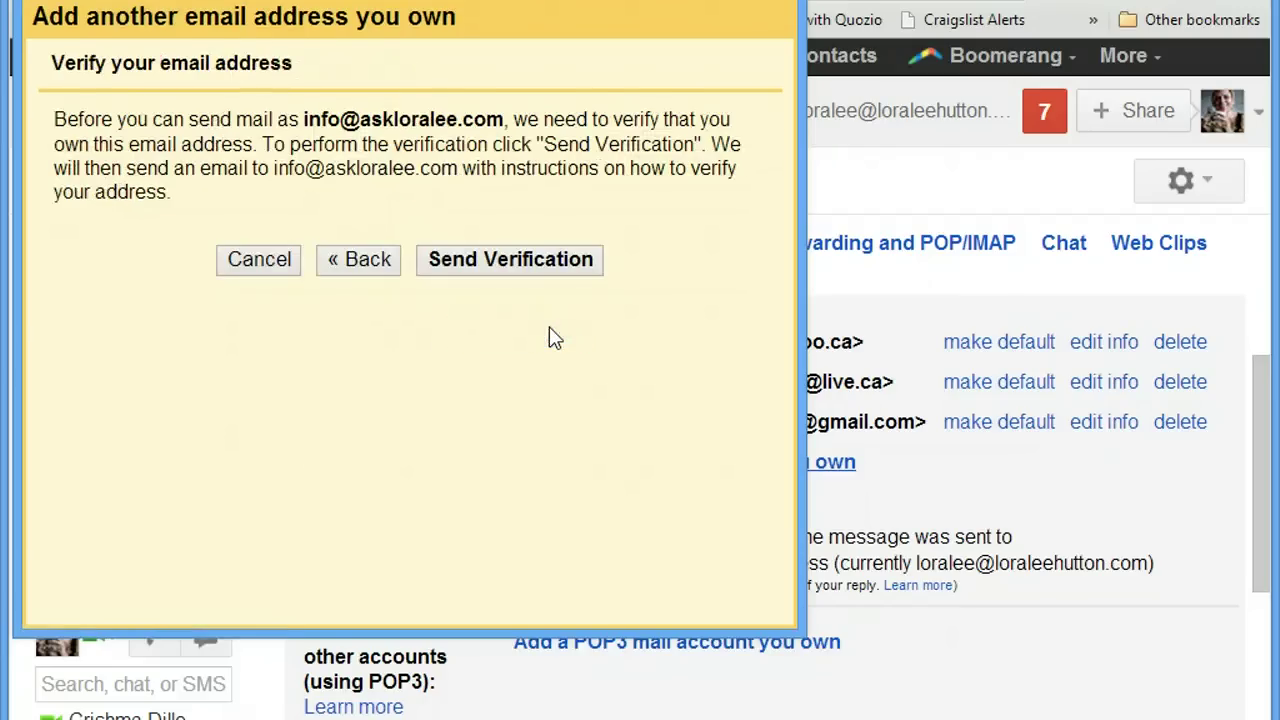
click(540, 266)
click(540, 266)
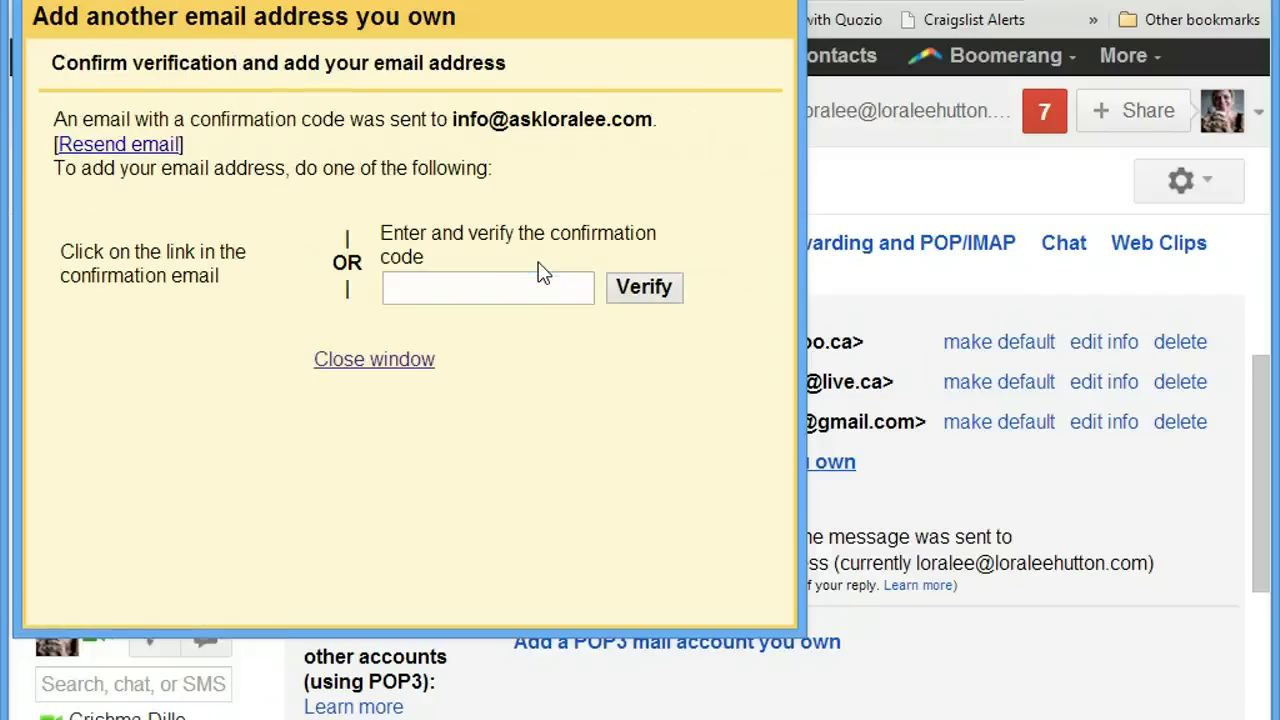
click(513, 302)
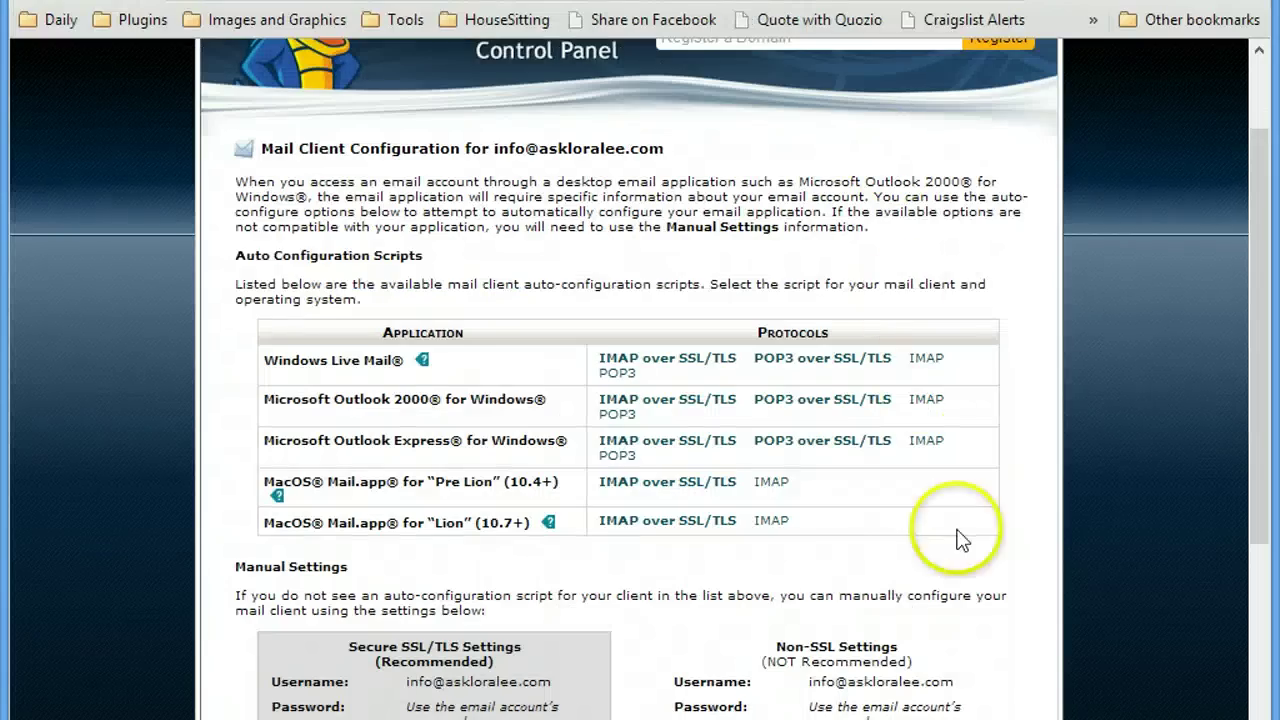
scroll(1000, 475, up, 1)
scroll(1000, 475, down, 4)
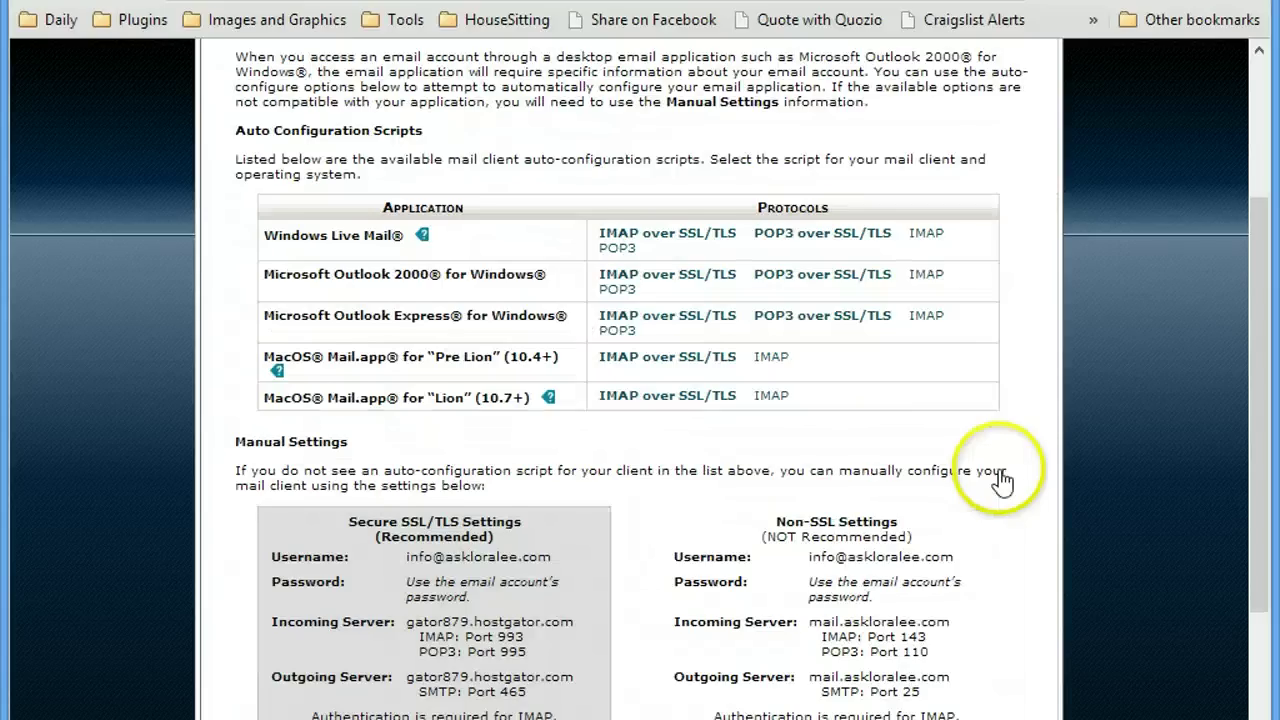
scroll(1040, 478, down, 1)
scroll(1060, 470, up, 5)
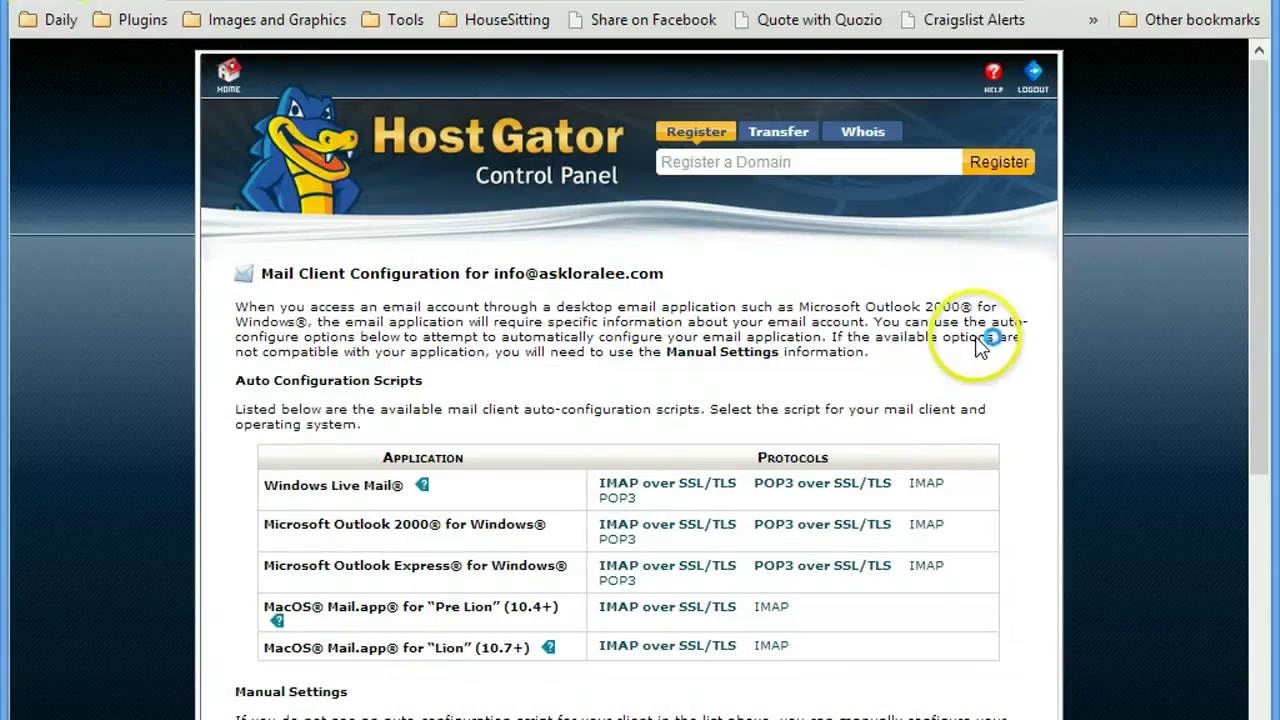
key(alt+Left)
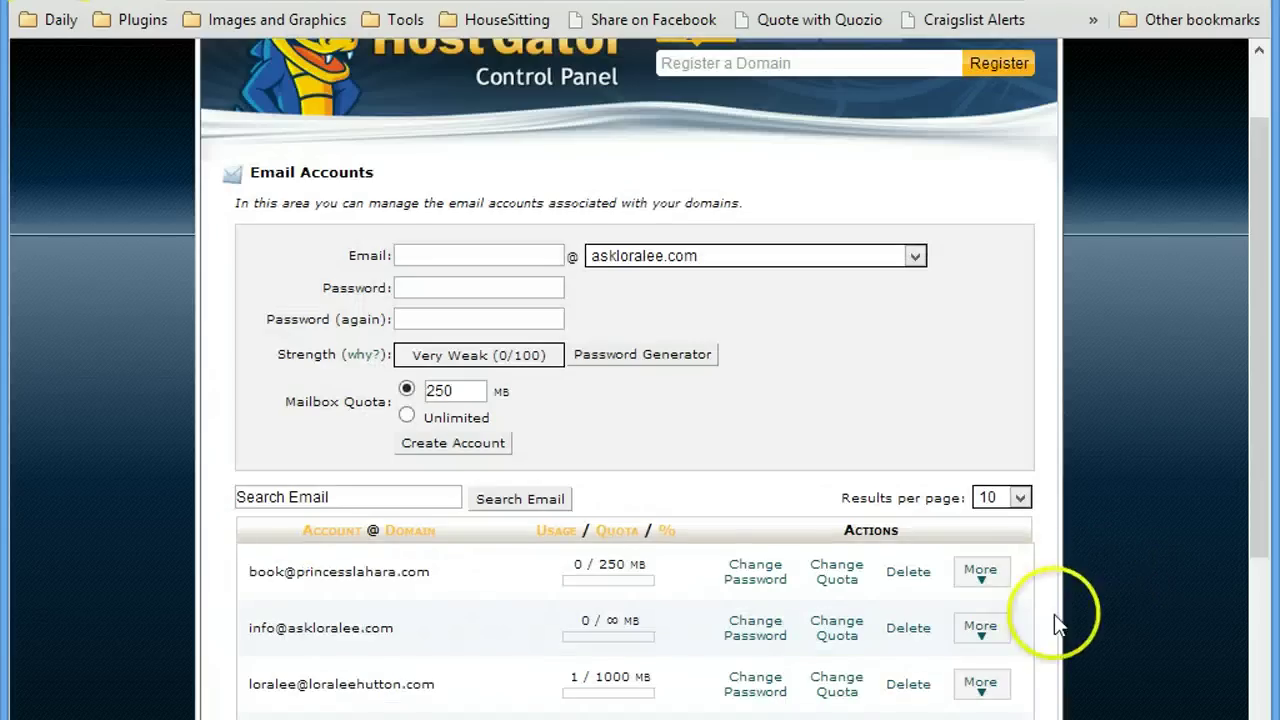
scroll(990, 605, down, 1)
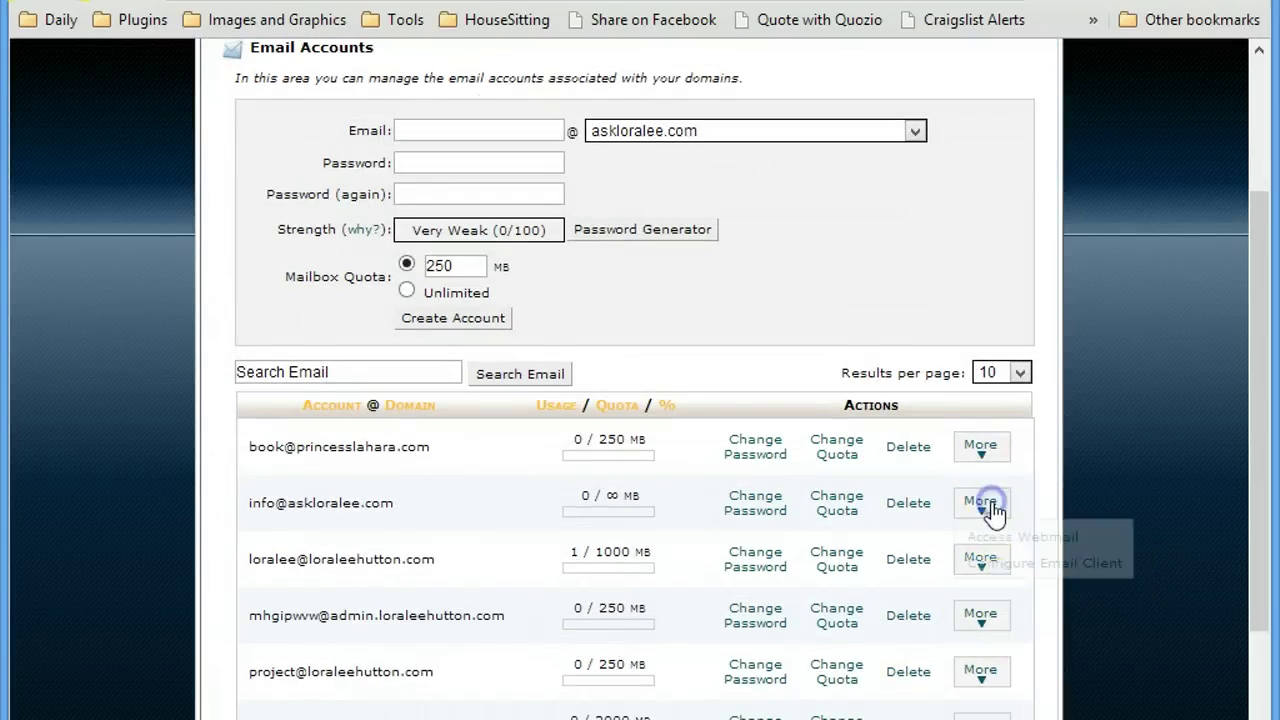
click(986, 506)
click(1034, 534)
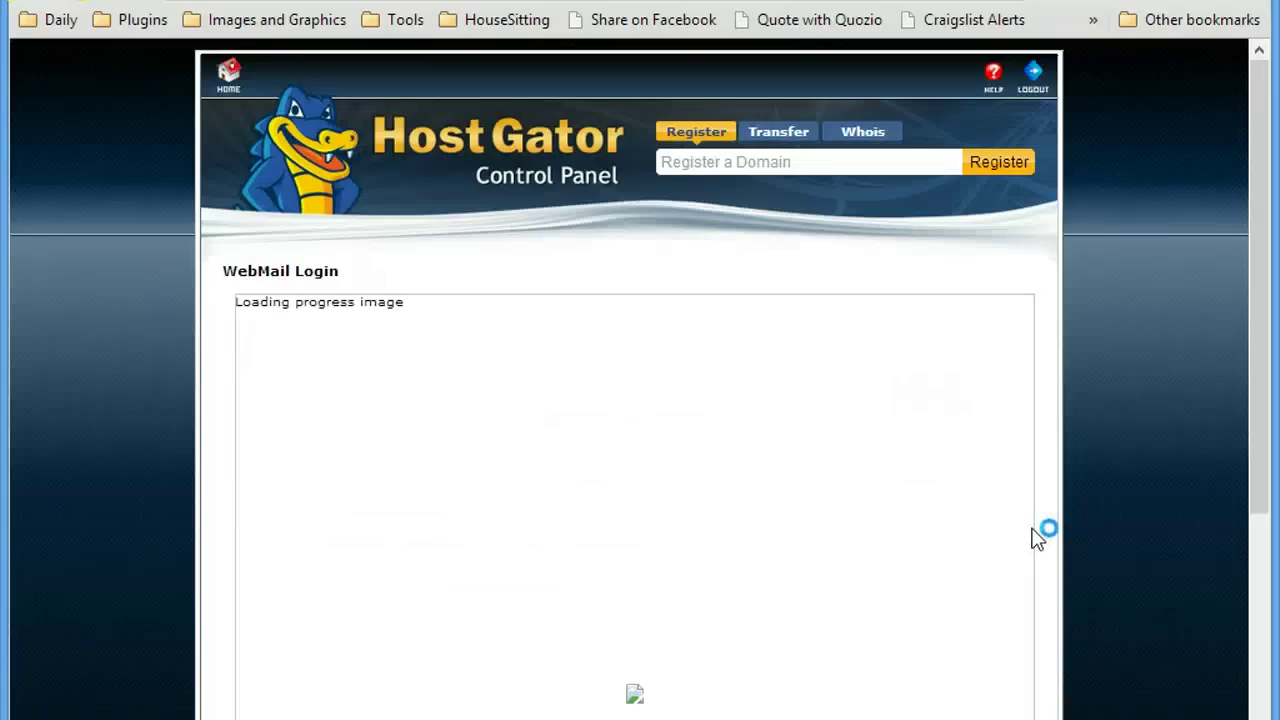
In Roundcube, open the Gmail Confirmation email and copy its confirmation code.
click(1034, 534)
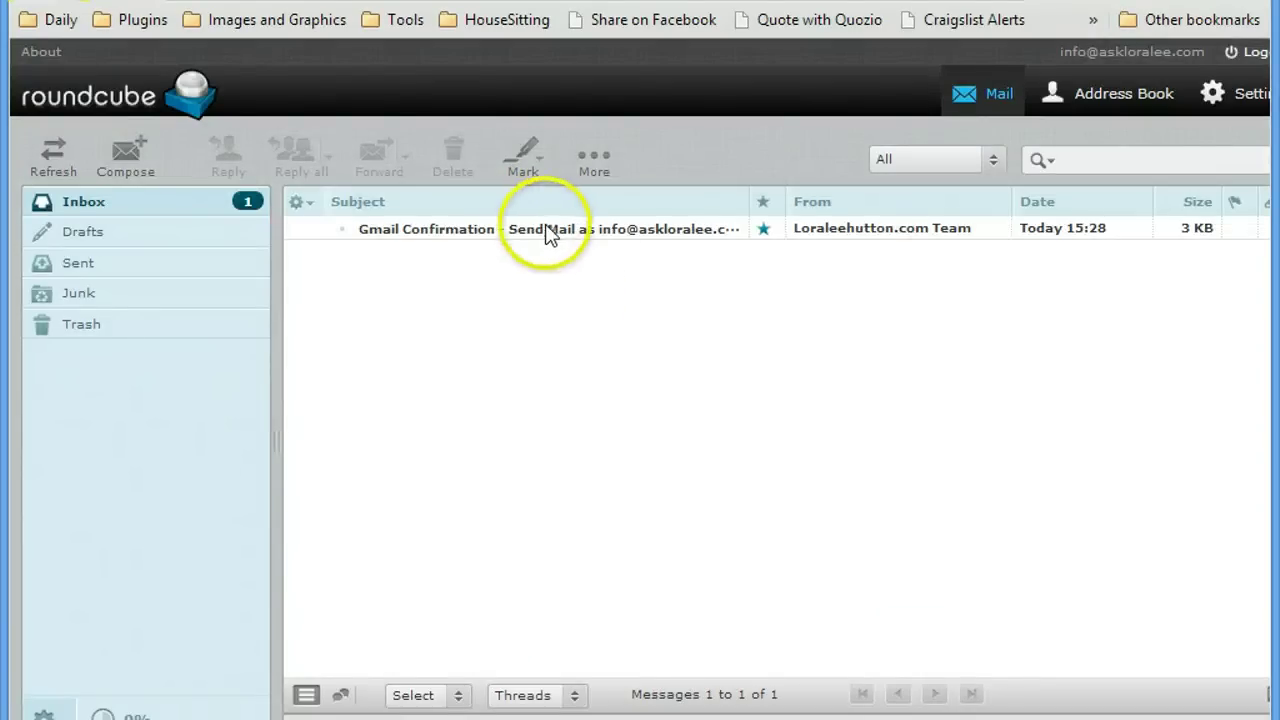
click(549, 230)
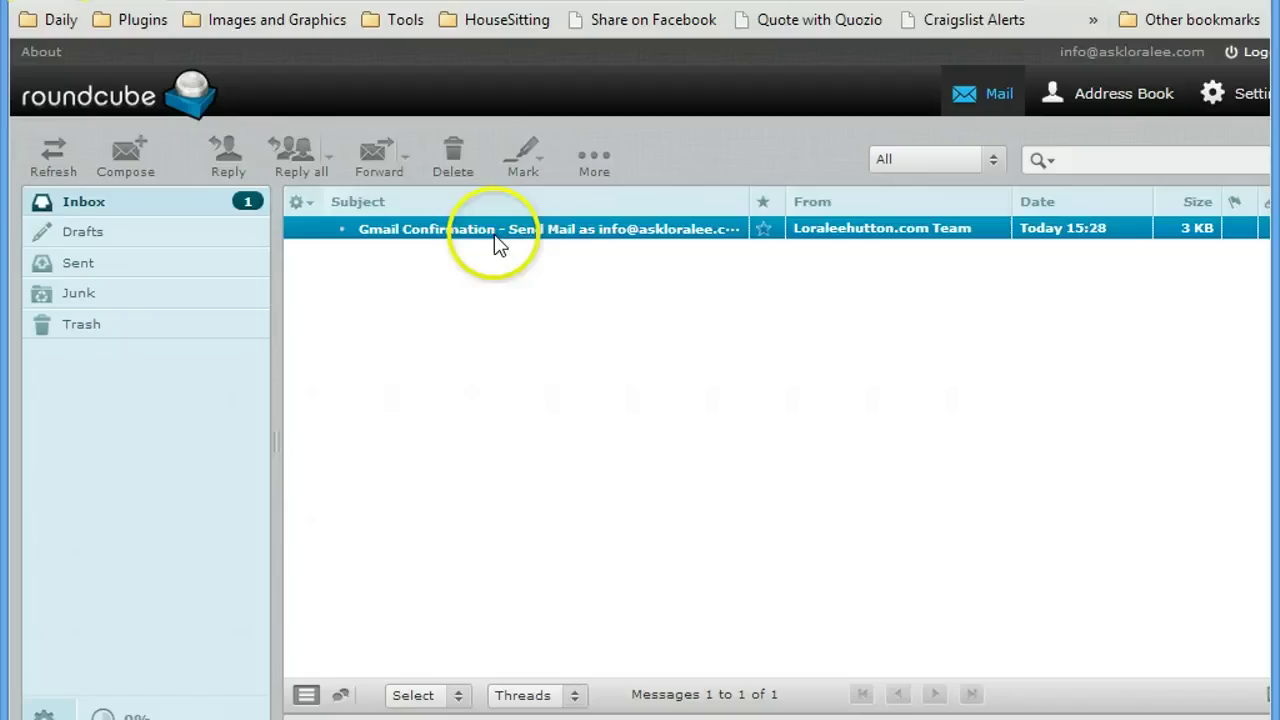
double_click(614, 235)
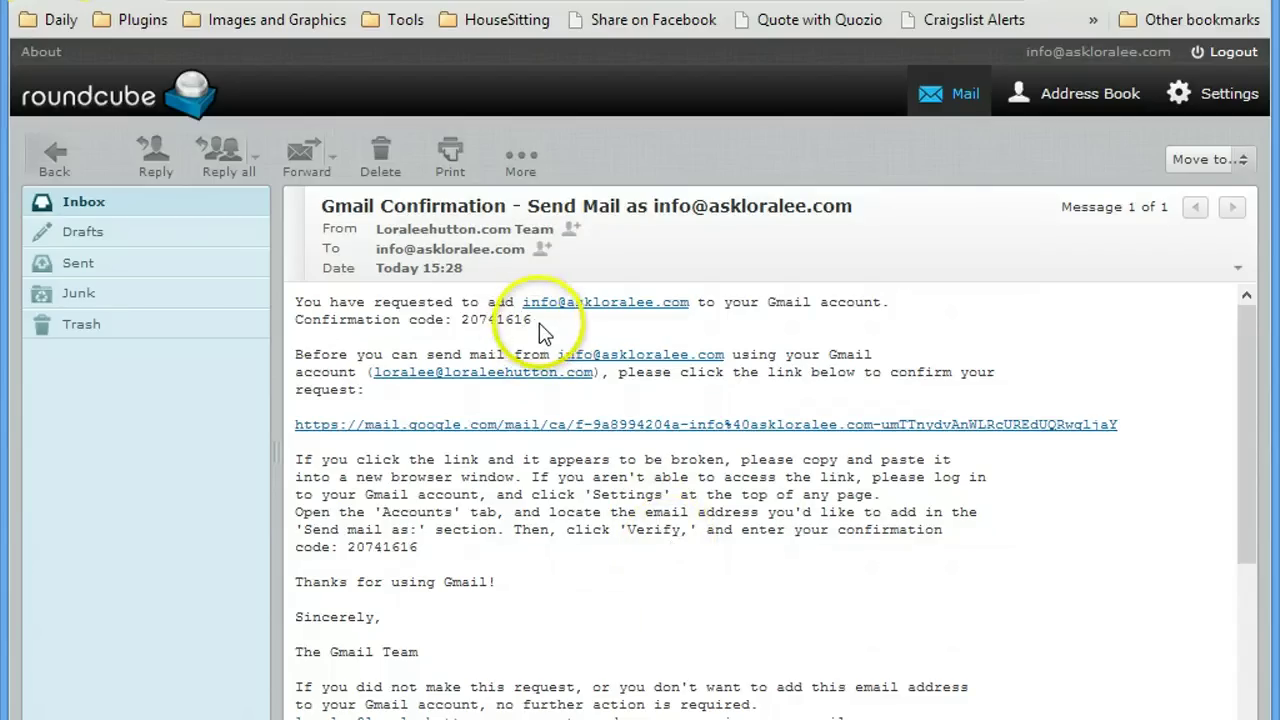
drag(536, 320, 462, 319)
right_click(488, 332)
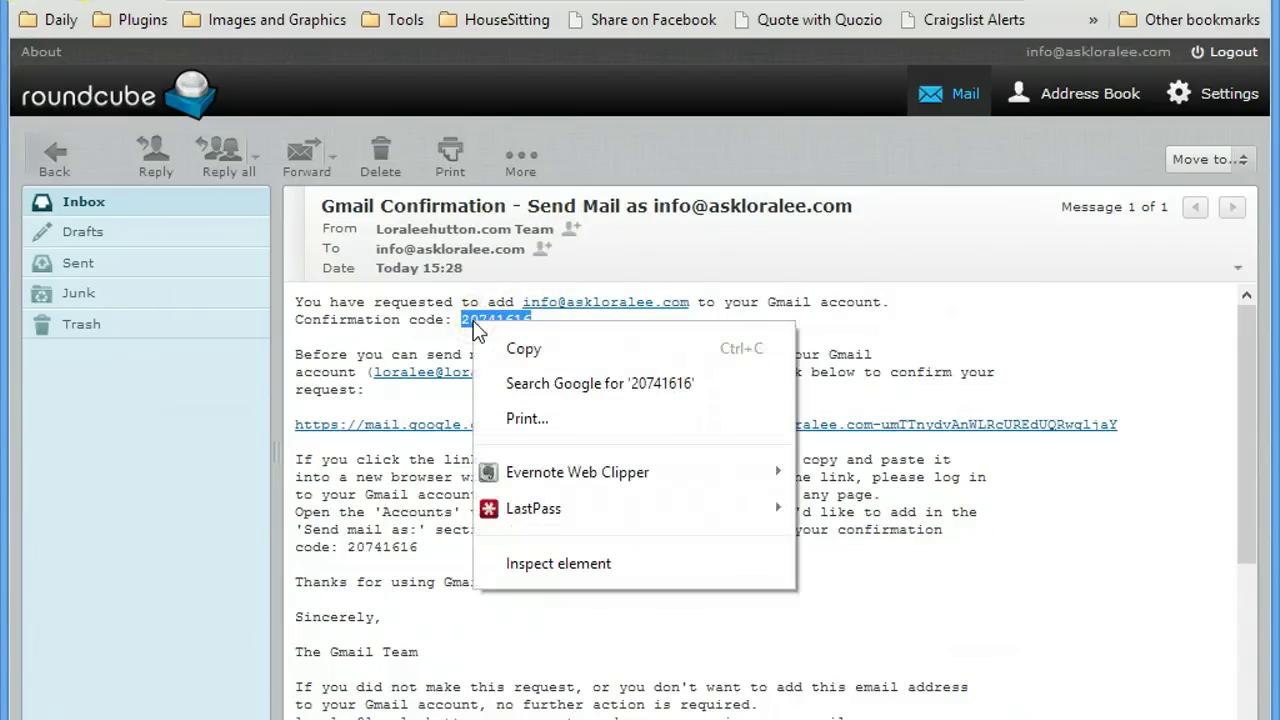
click(523, 349)
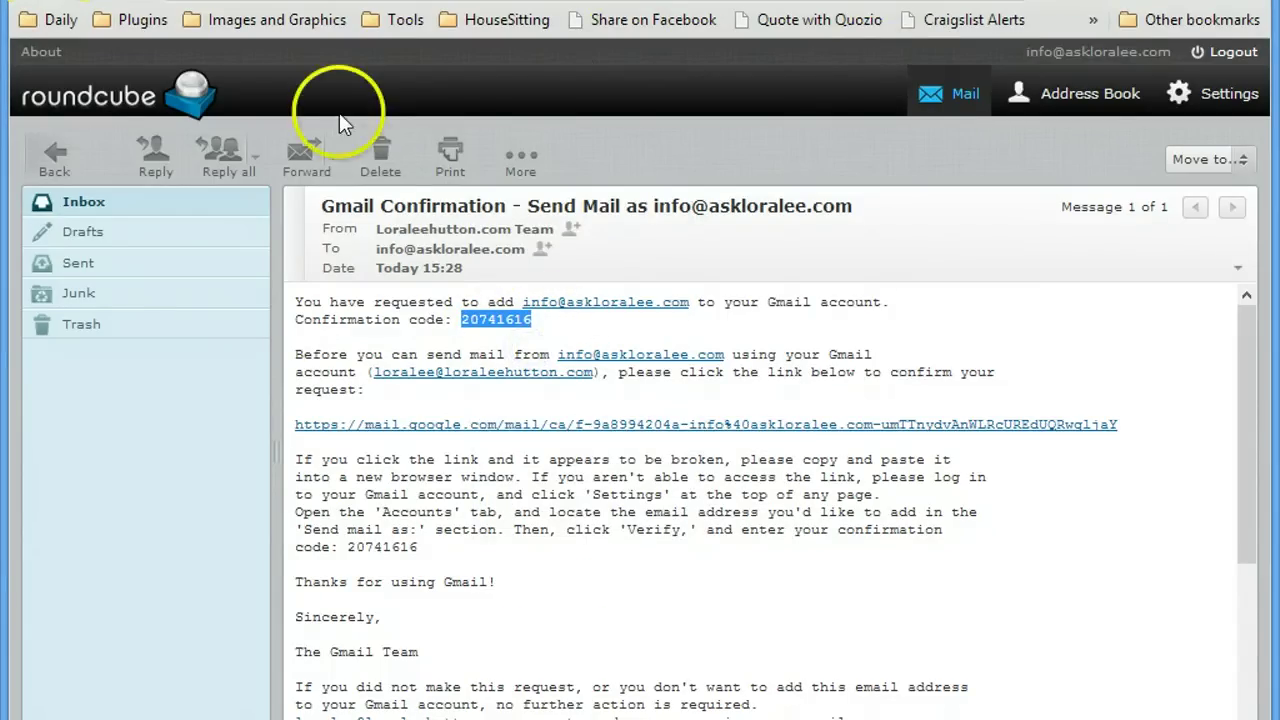
key(ctrl+Tab)
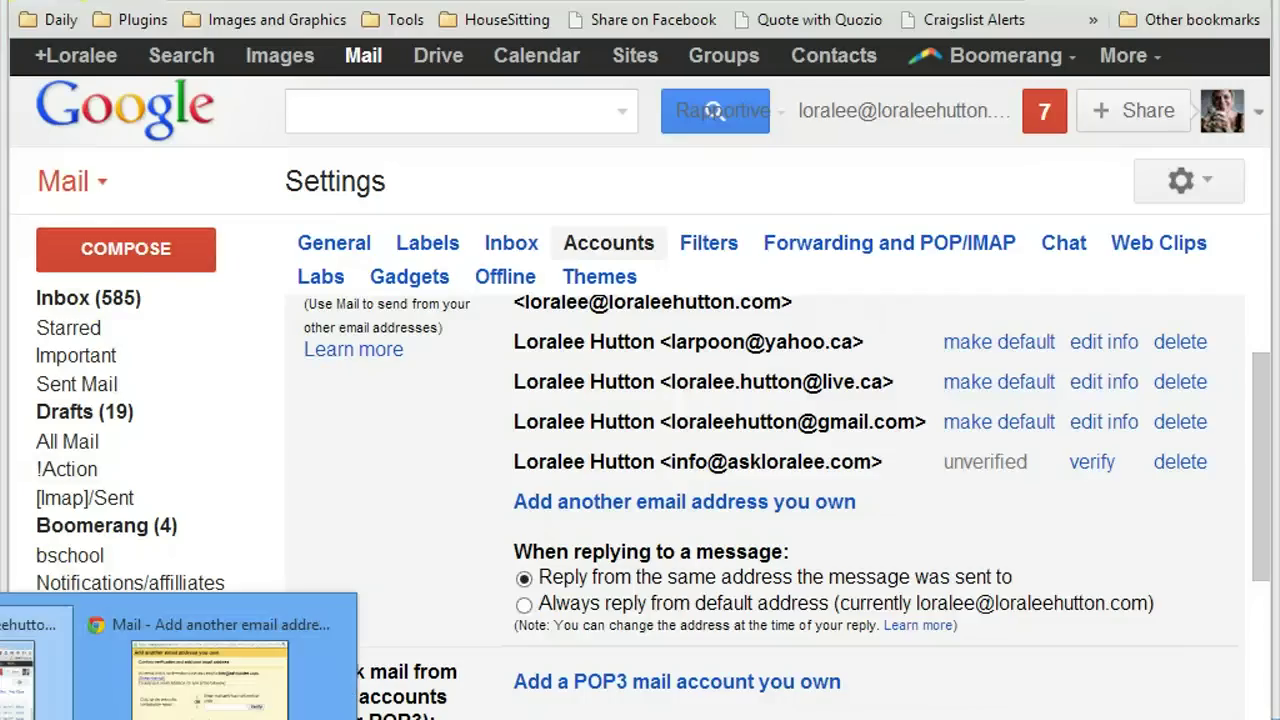
click(176, 700)
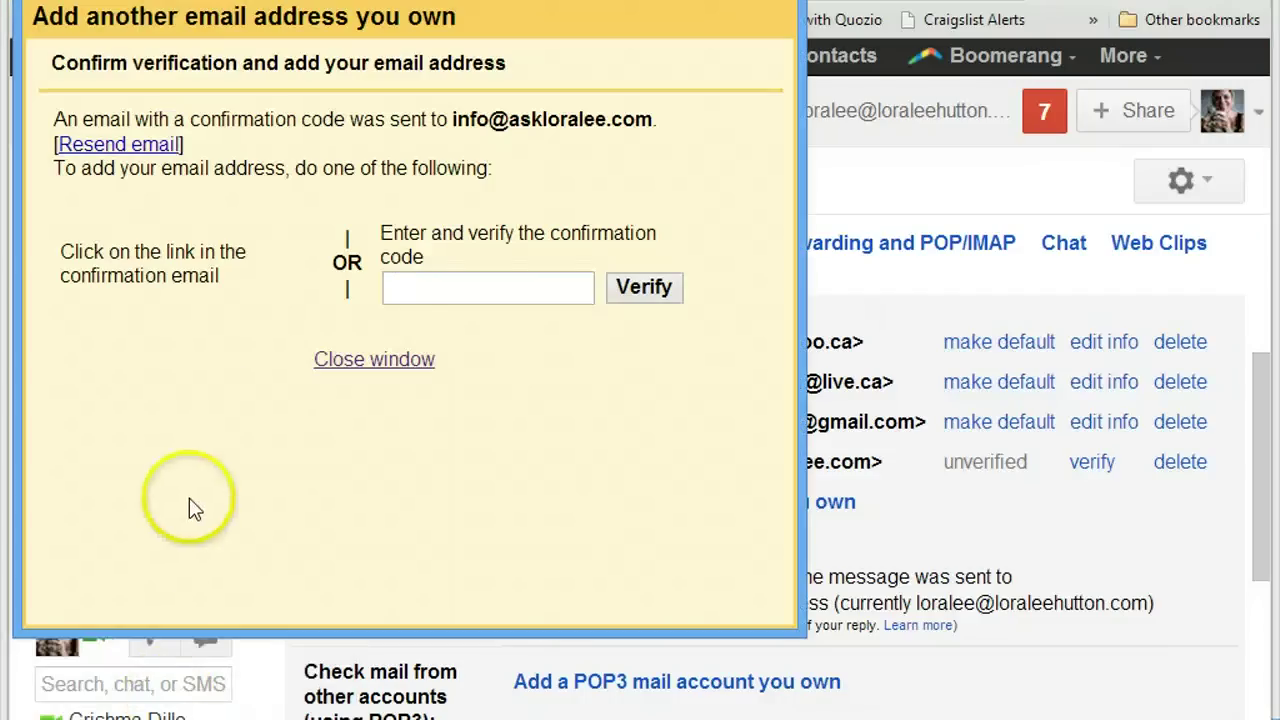
click(421, 291)
key(ctrl+v)
click(630, 287)
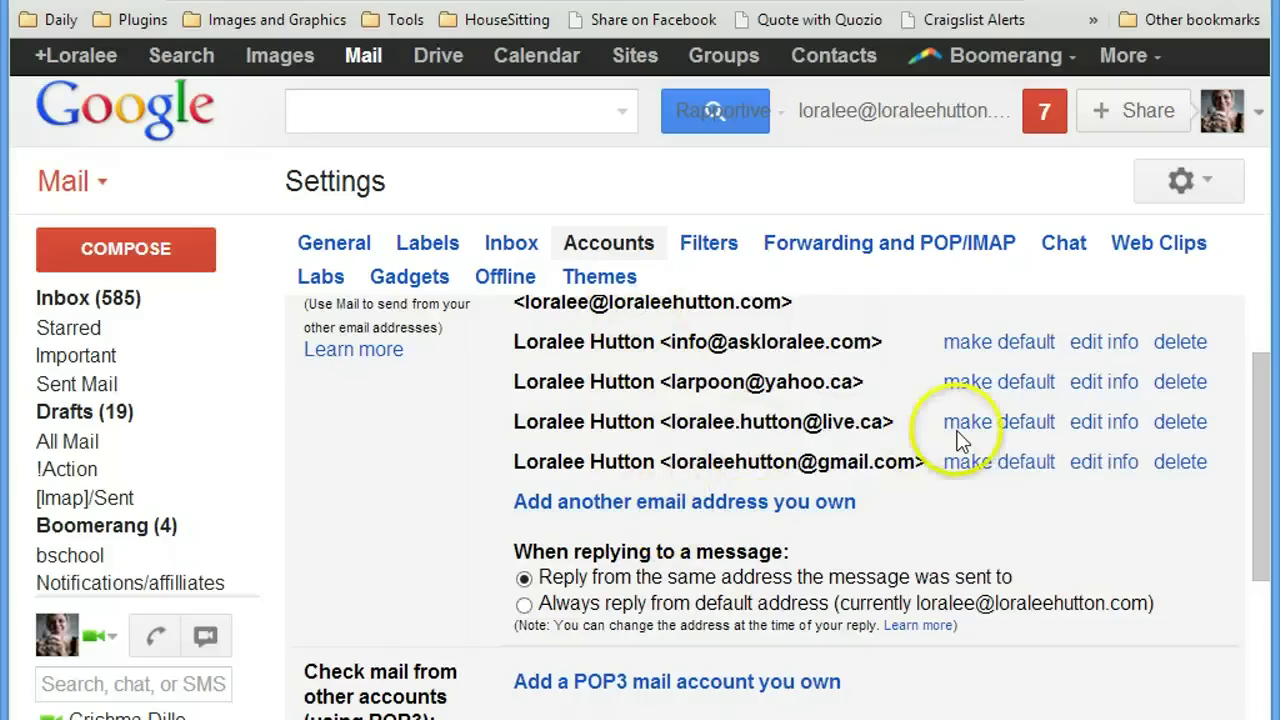
click(1116, 350)
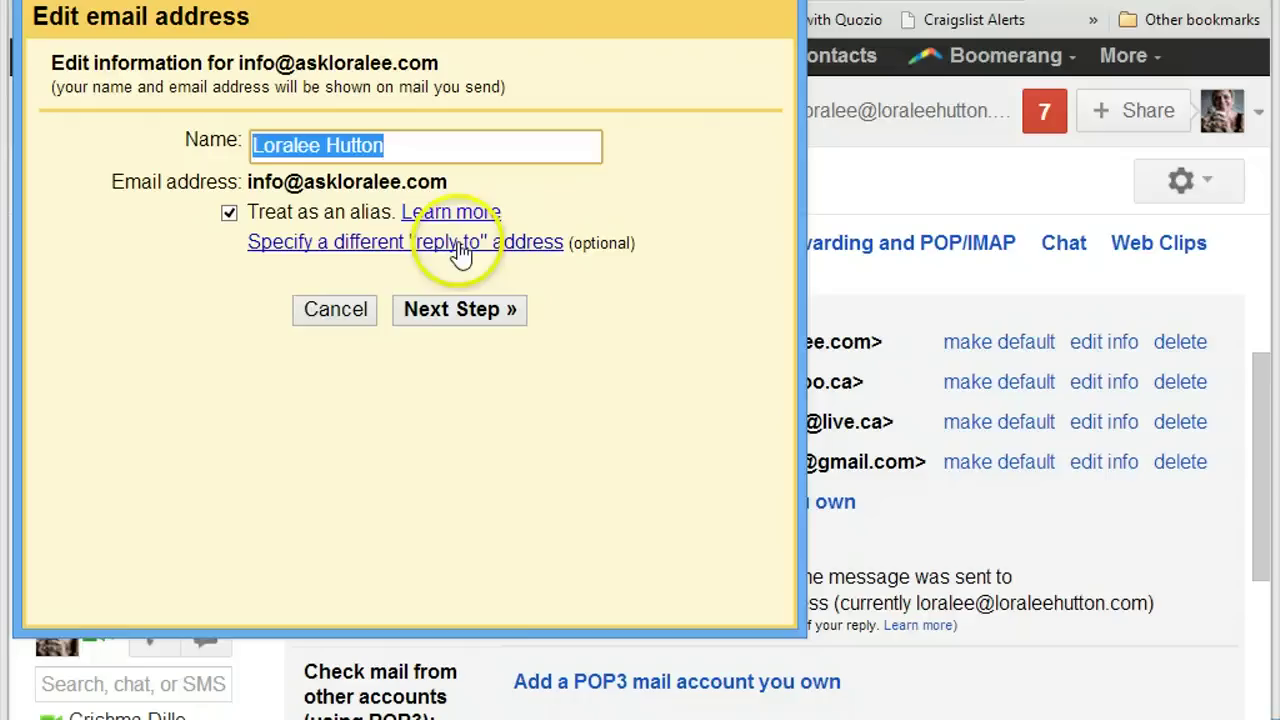
click(474, 314)
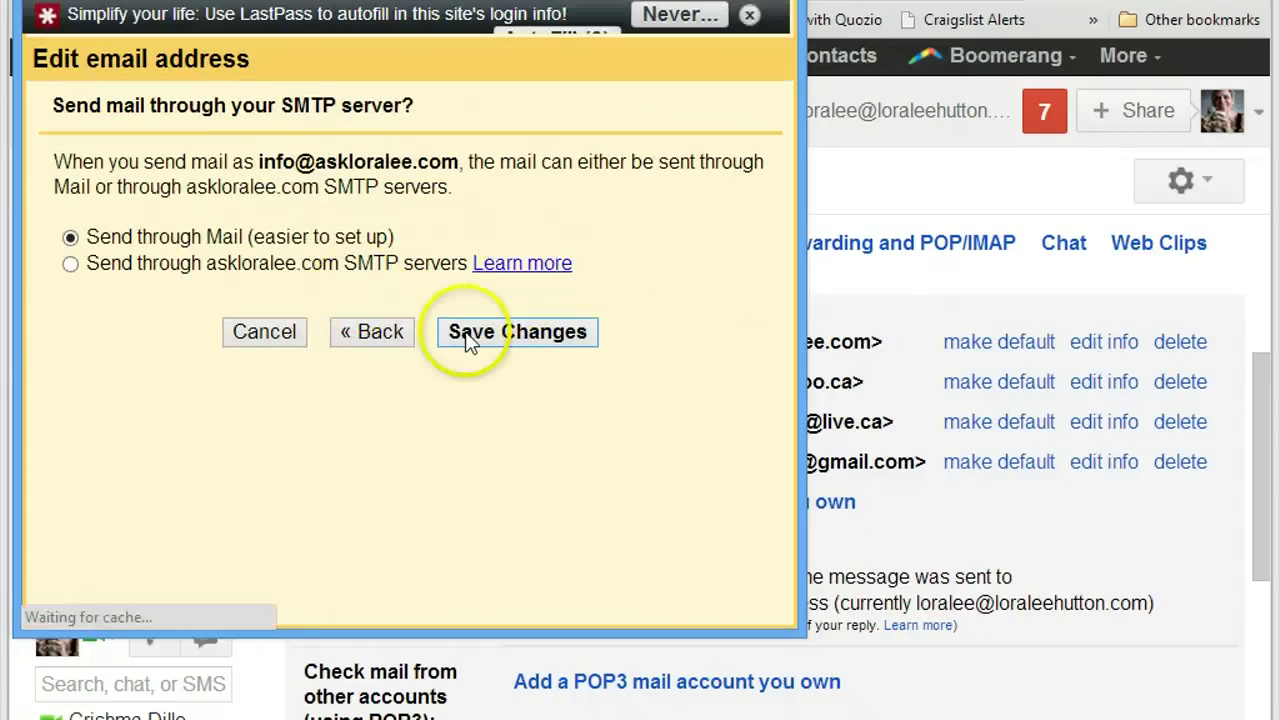
click(484, 338)
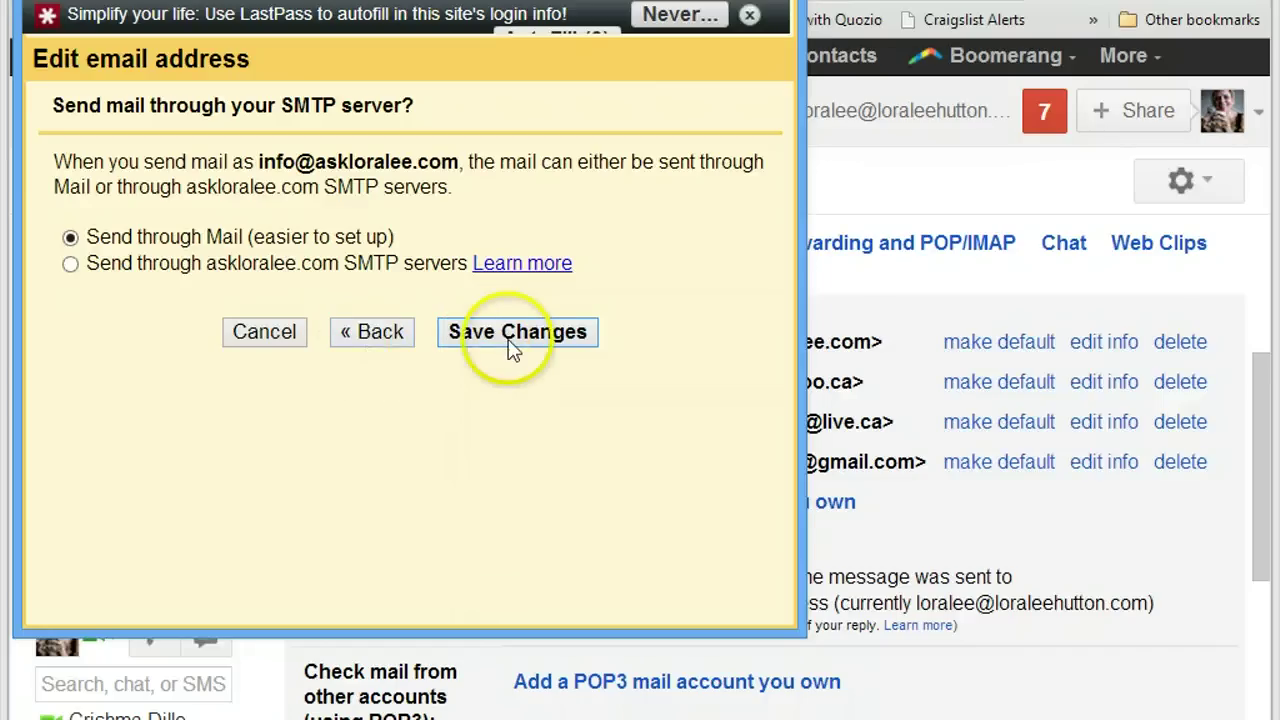
click(508, 340)
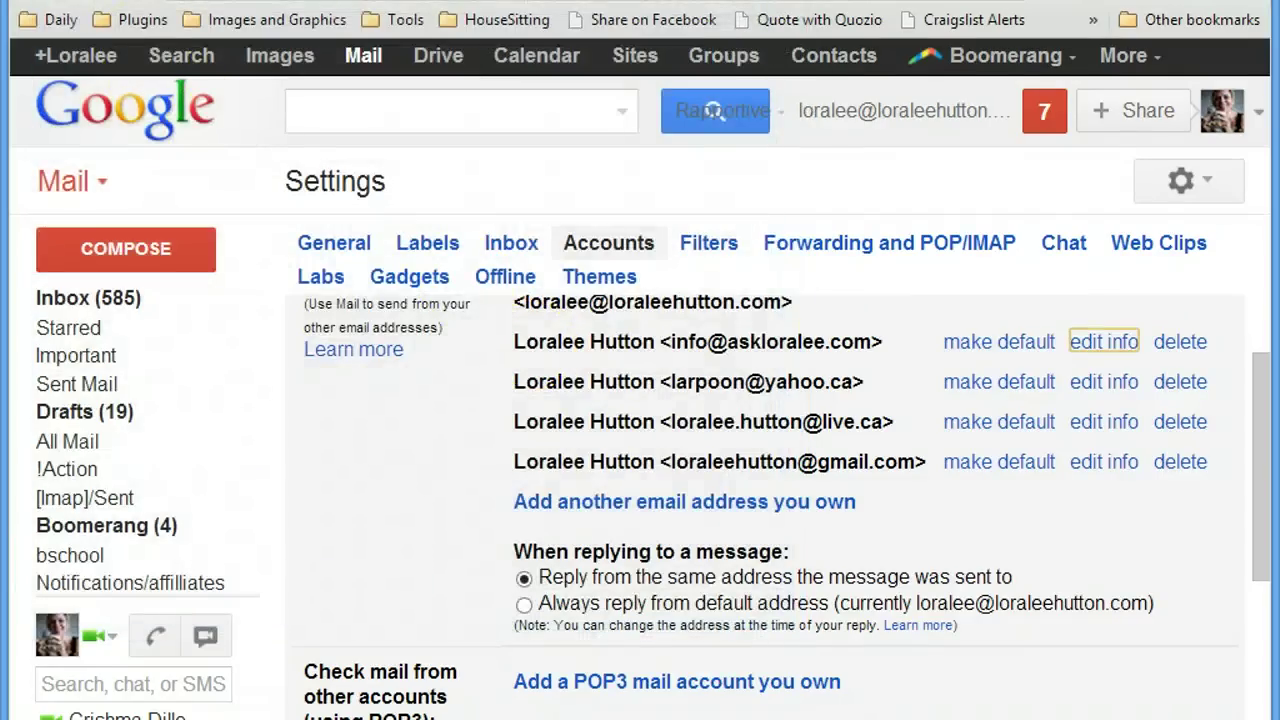
key(ctrl+Tab)
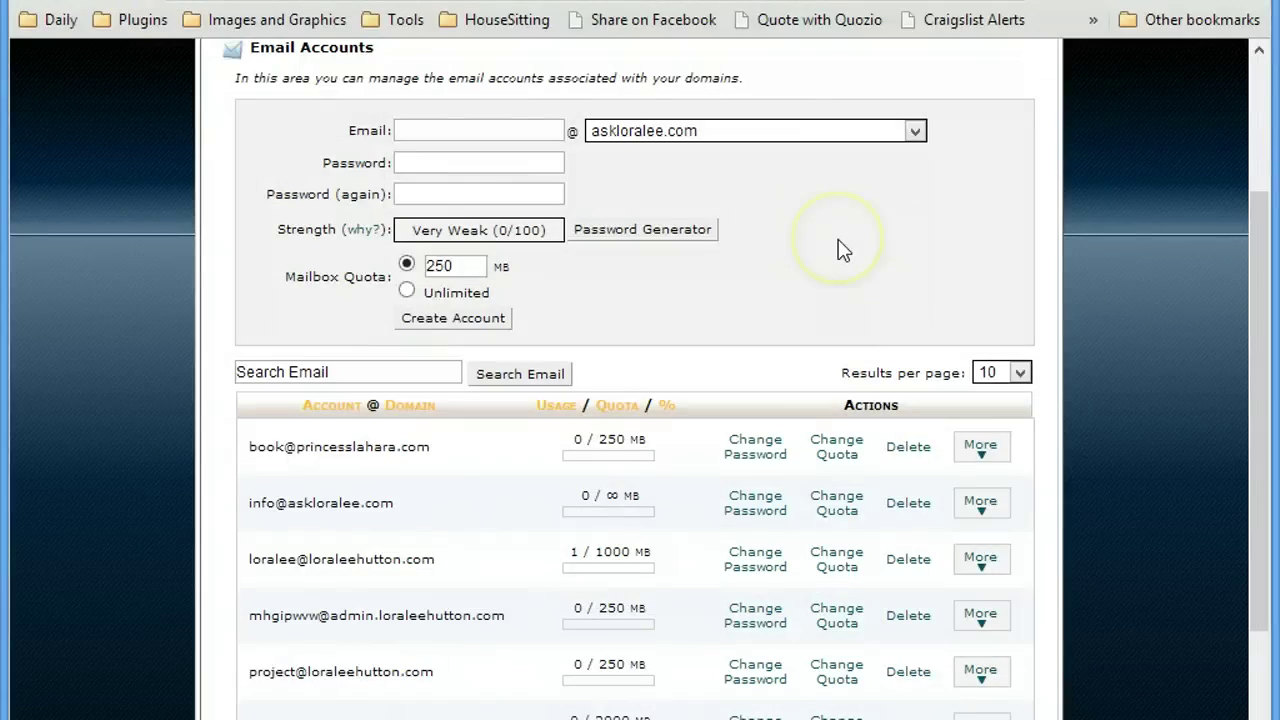